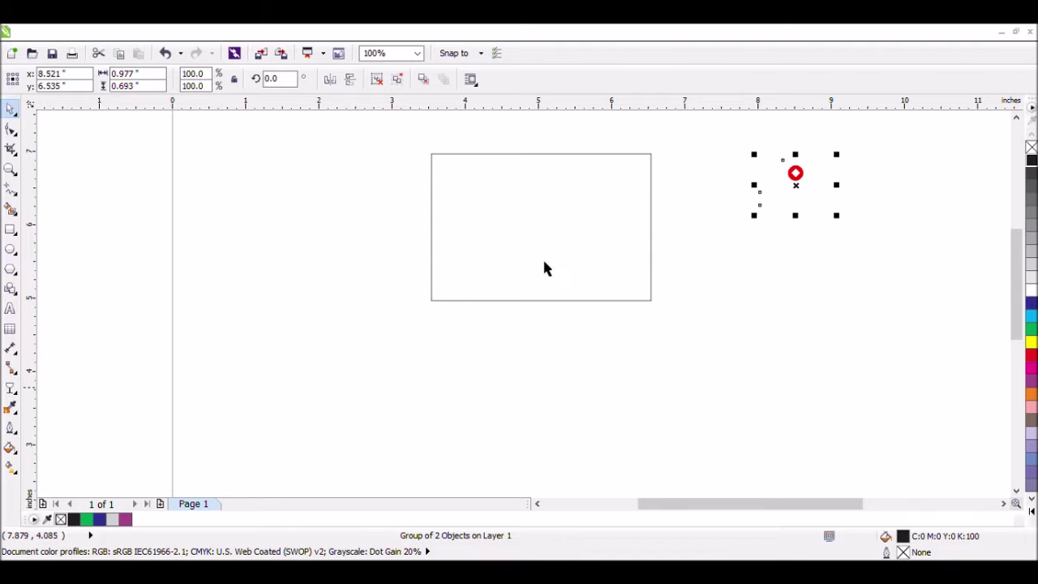
- Fill the 3 by 2 inch rectangle with solid black
left_click(586, 254)
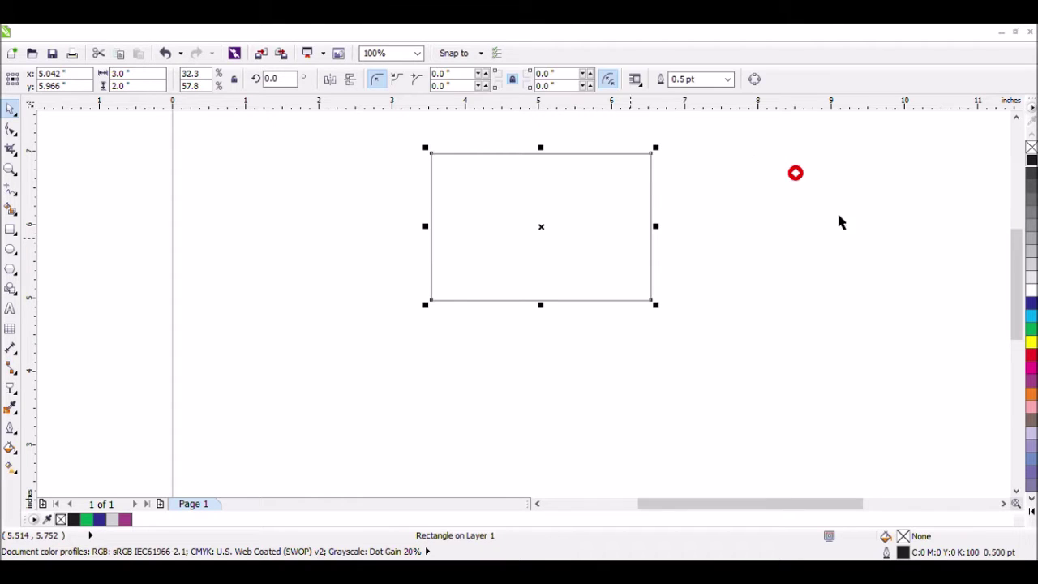
left_click(1031, 160)
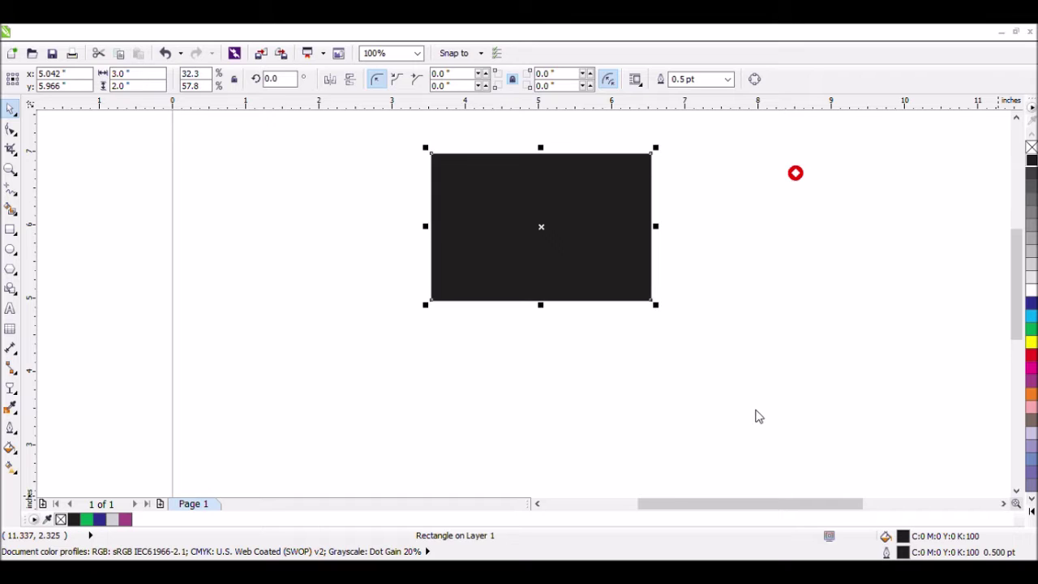
left_click(697, 325)
left_click(576, 249)
left_click(251, 261)
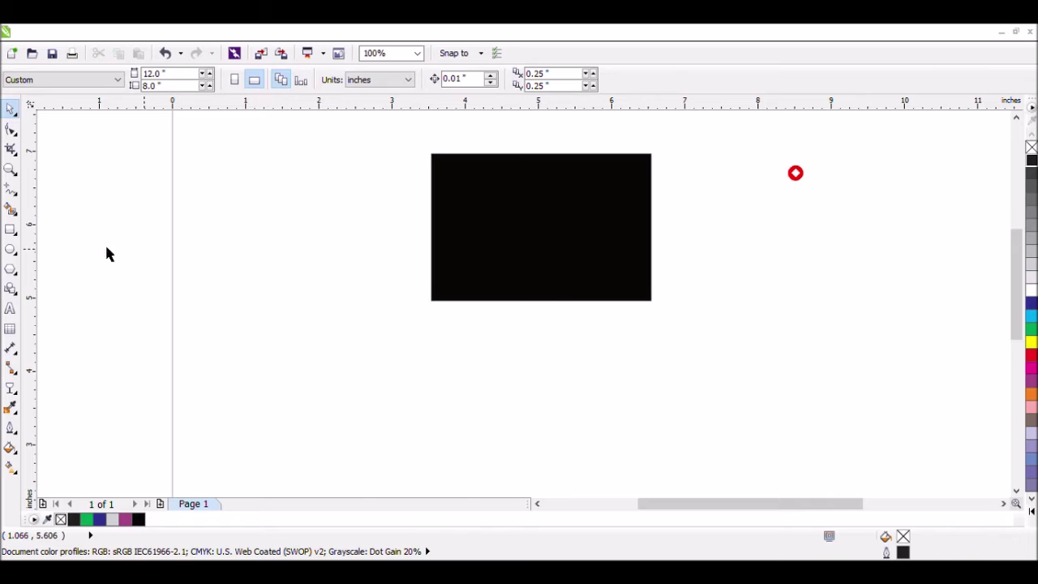
- Draw a thin horizontal bar about 2.1 by 0.28 inches beside the black rectangle and convert it to curves
left_click(16, 233)
left_click_drag(217, 299, 381, 331)
left_click(12, 128)
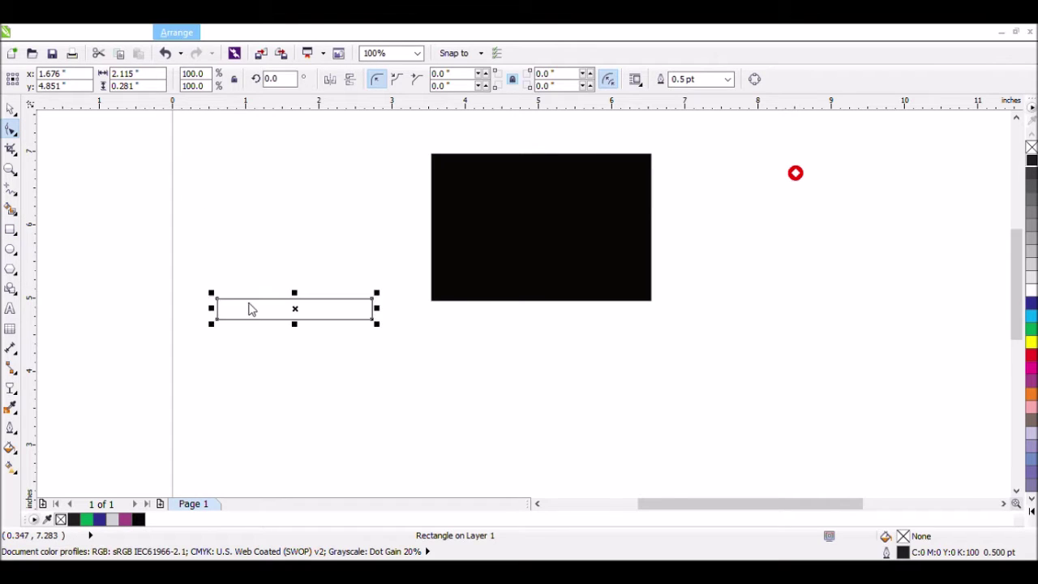
key("ctrl+q")
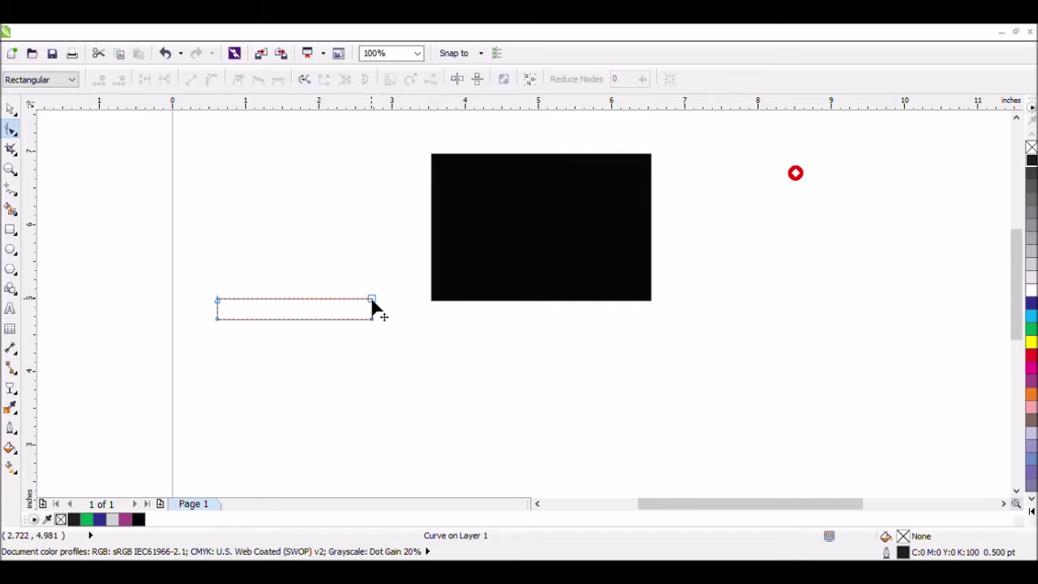
- Slant the bar's right end by moving its upper-right node inward, and shift the bar toward the black rectangle
left_click(11, 168)
left_click_drag(385, 273, 359, 363)
left_click(16, 128)
key("space")
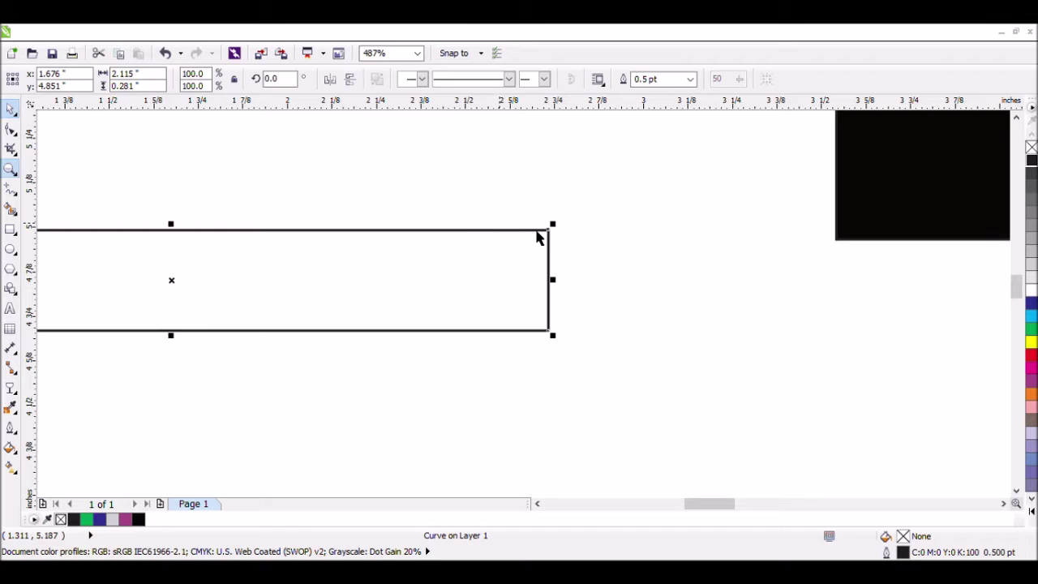
left_click(10, 128)
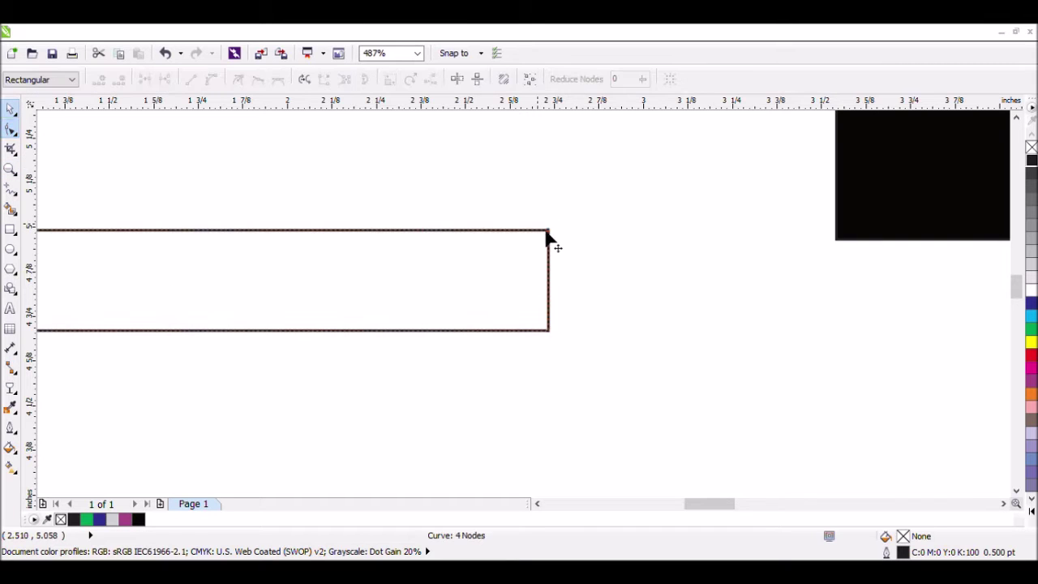
left_click_drag(548, 235, 482, 230)
left_click(11, 108)
scroll(297, 207, "down", 1)
left_click_drag(297, 248, 400, 268)
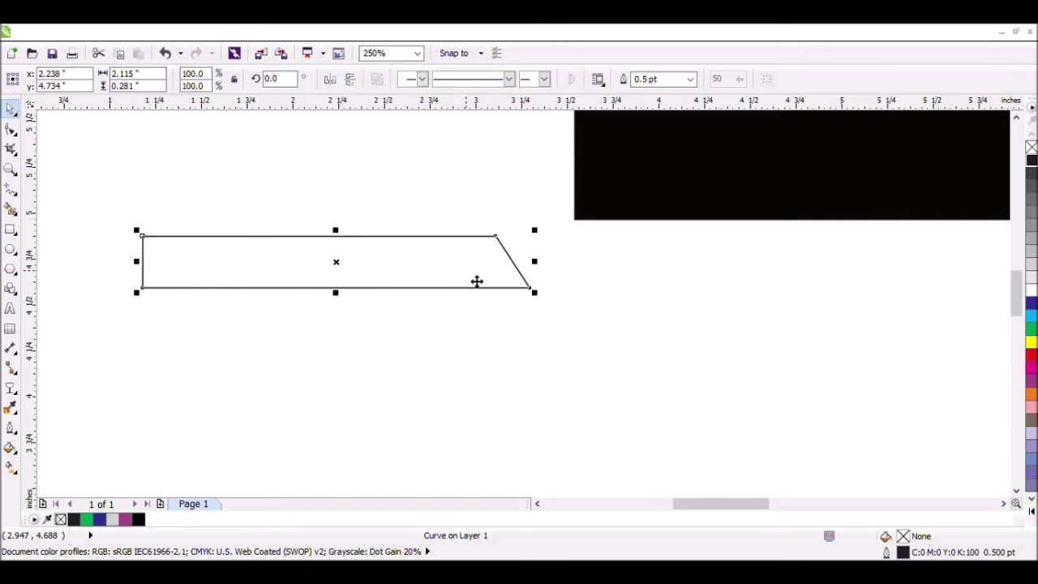
- Duplicate the slanted bar directly below the original and rotate the copy to 90 degrees
left_click_drag(395, 287, 392, 373)
left_click(392, 374)
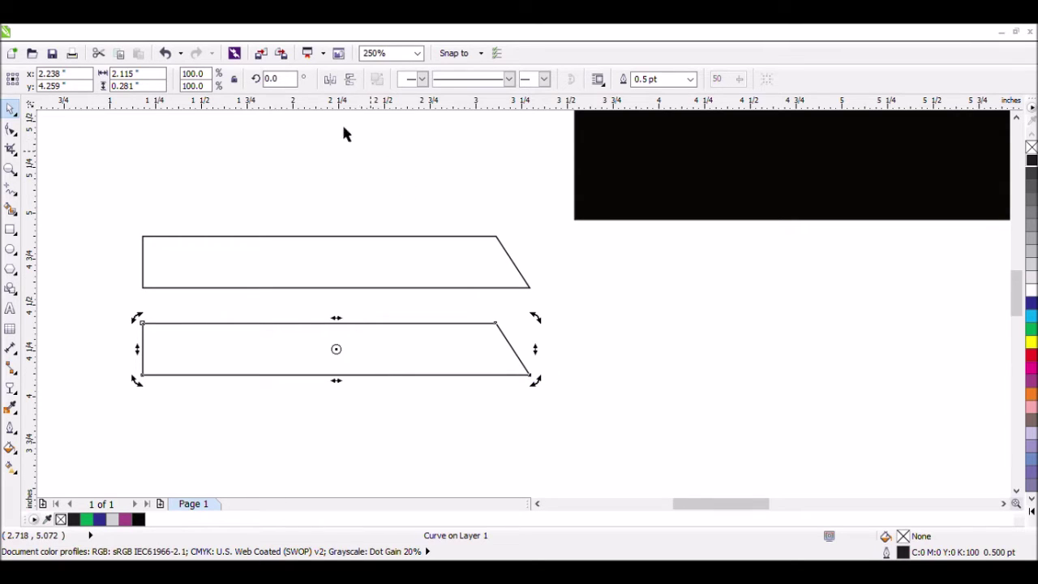
double_click(272, 79)
key("Return")
left_click(297, 246)
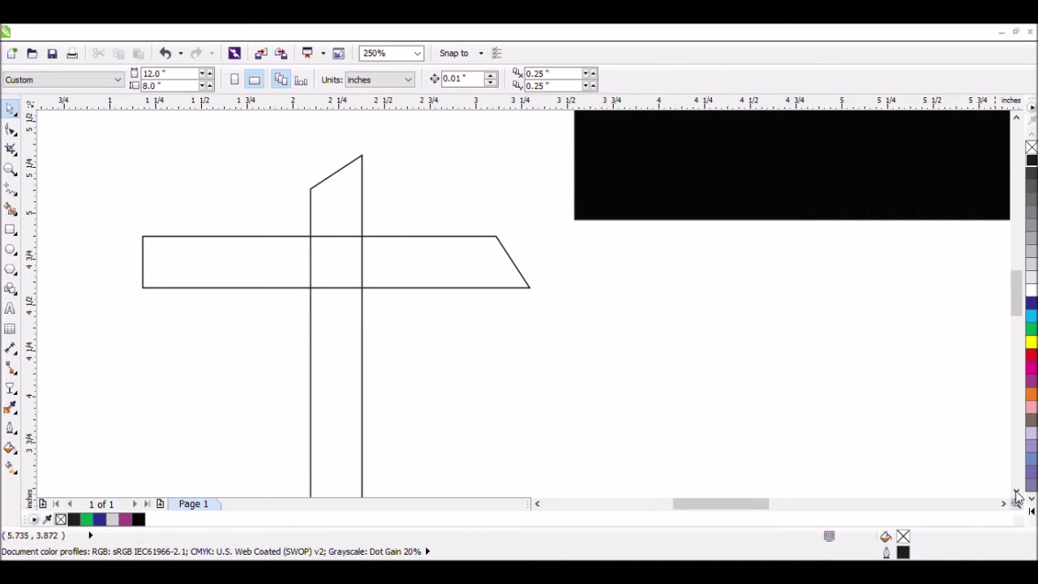
- Move the upright bar so that it hangs from the left end of the horizontal bar
scroll(1016, 496, "down", 2)
scroll(687, 394, "down", 1)
left_click_drag(516, 395, 436, 443)
left_click_drag(443, 379, 443, 378)
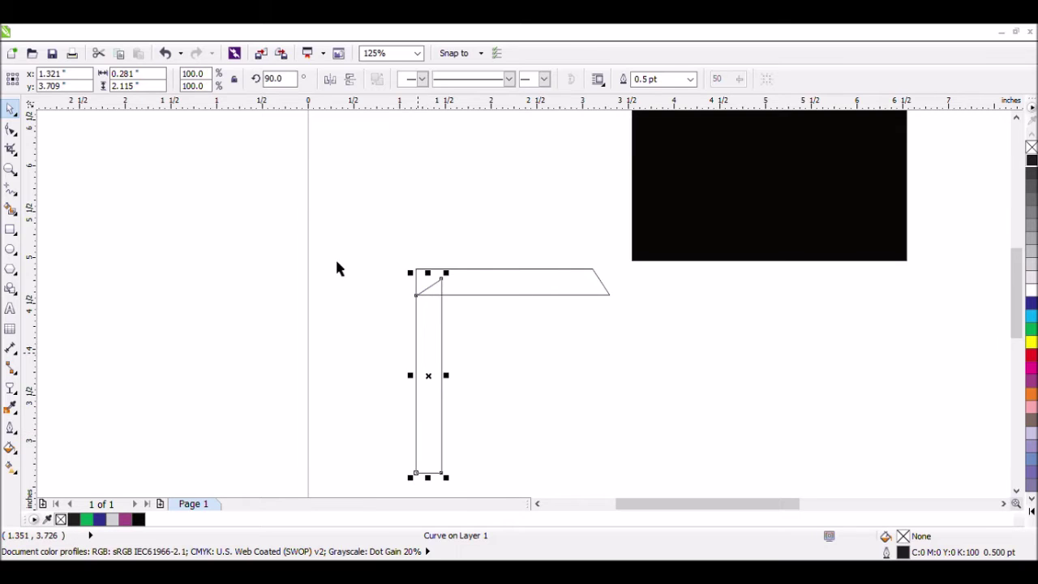
- Mirror the upright bar horizontally so its upper slant runs down to the right
left_click(350, 79)
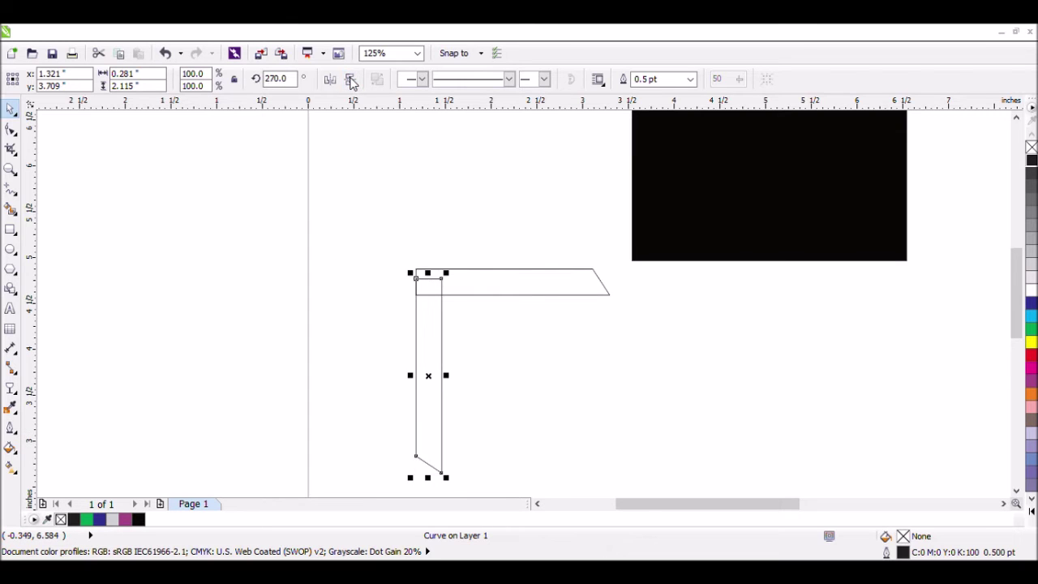
left_click(350, 80)
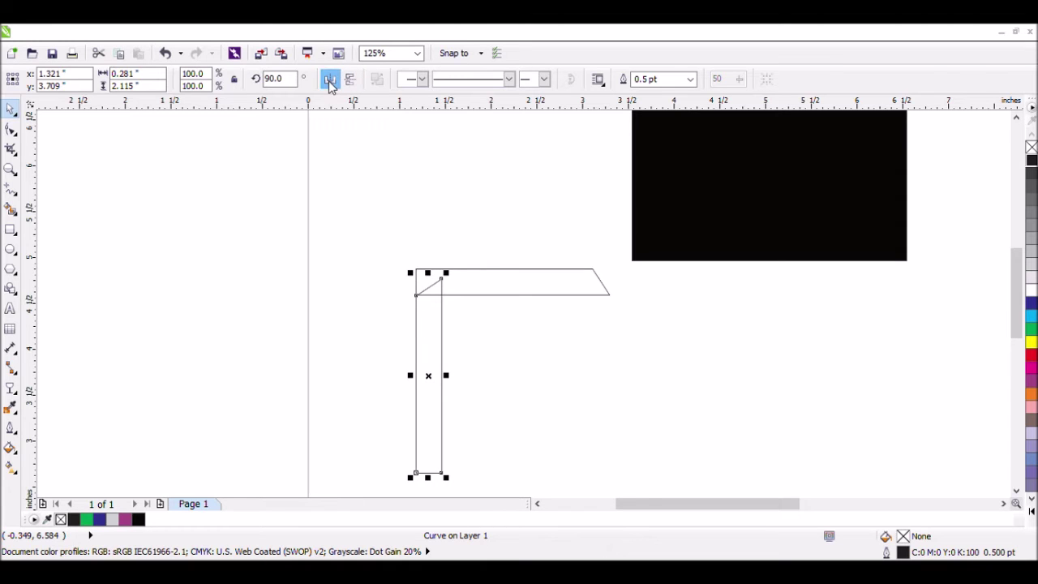
left_click(329, 201)
left_click(419, 350)
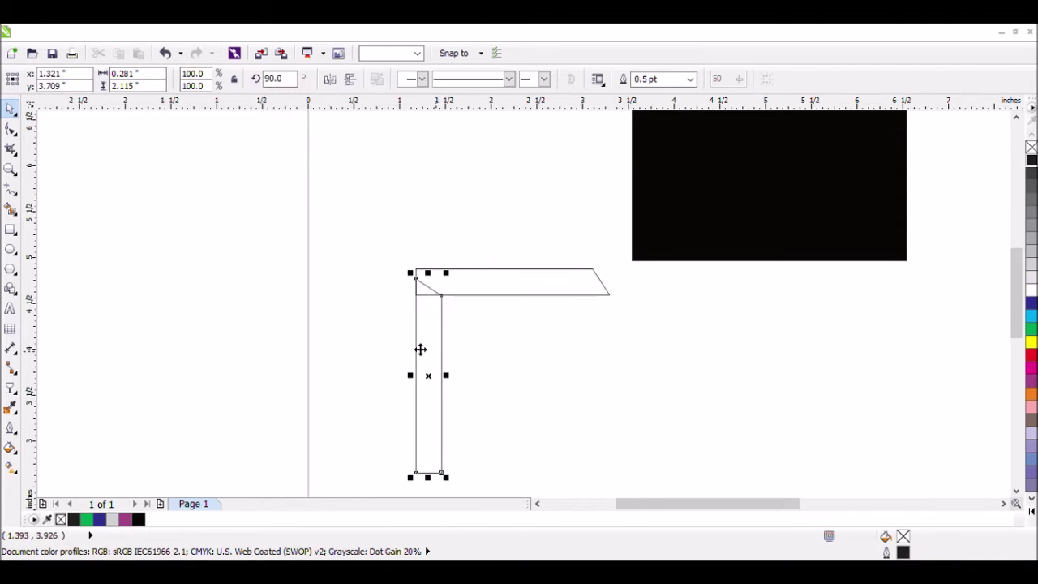
left_click(363, 309)
left_click(468, 338)
left_click(469, 335)
left_click(462, 289)
key("Tab")
left_click(1016, 490)
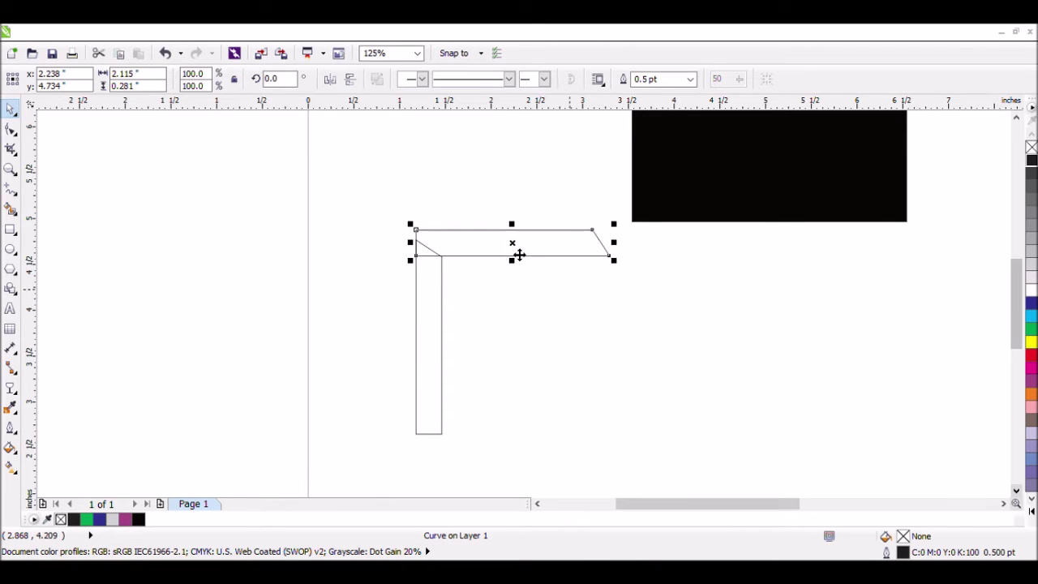
left_click_drag(524, 259, 330, 432)
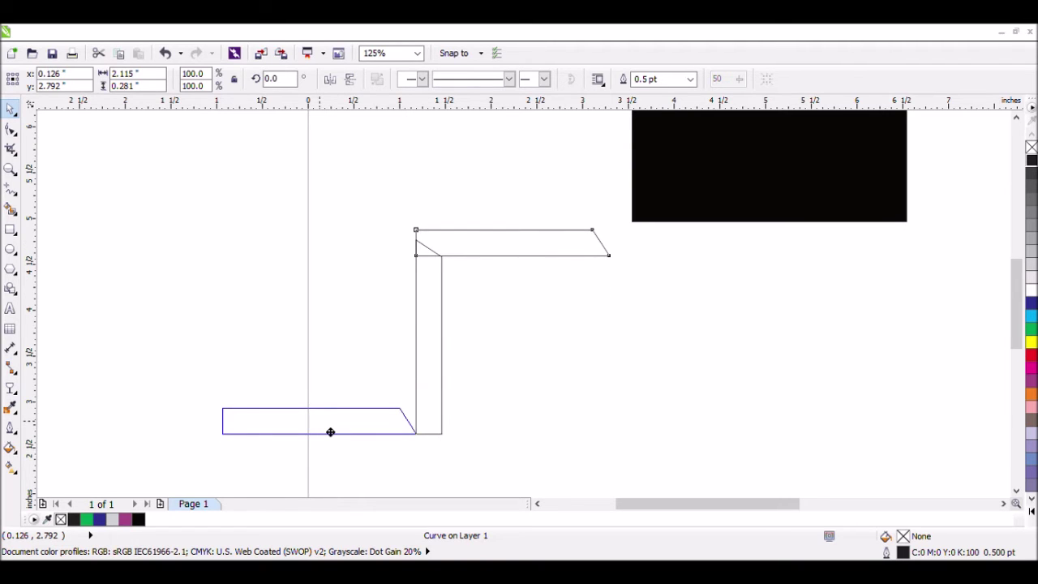
left_click_drag(330, 431, 330, 432)
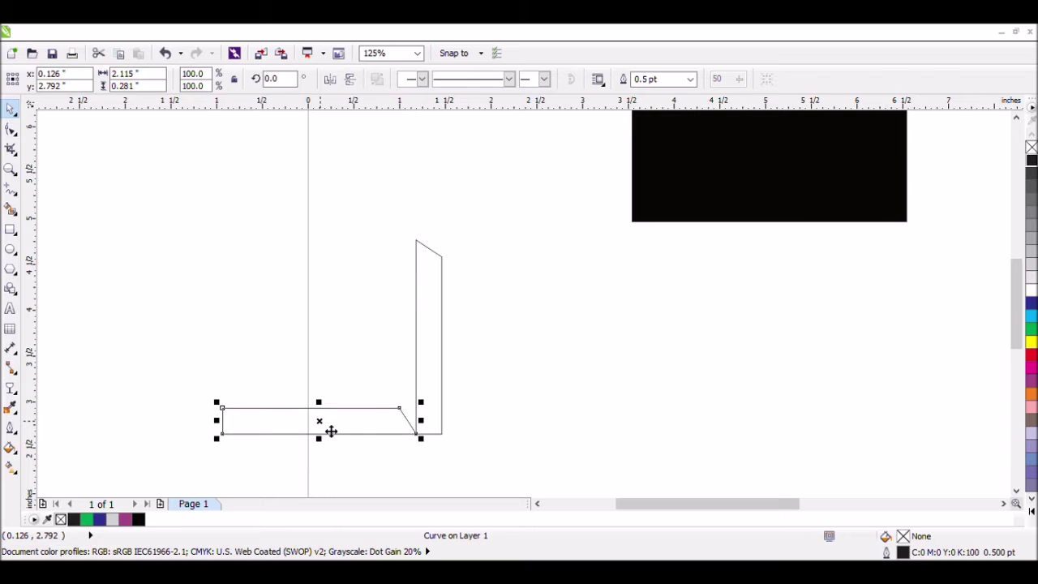
key("ctrl+z")
- Copy the horizontal bar to the left of the upright bar's lower end and mirror the copy horizontally
left_click_drag(525, 252, 331, 431)
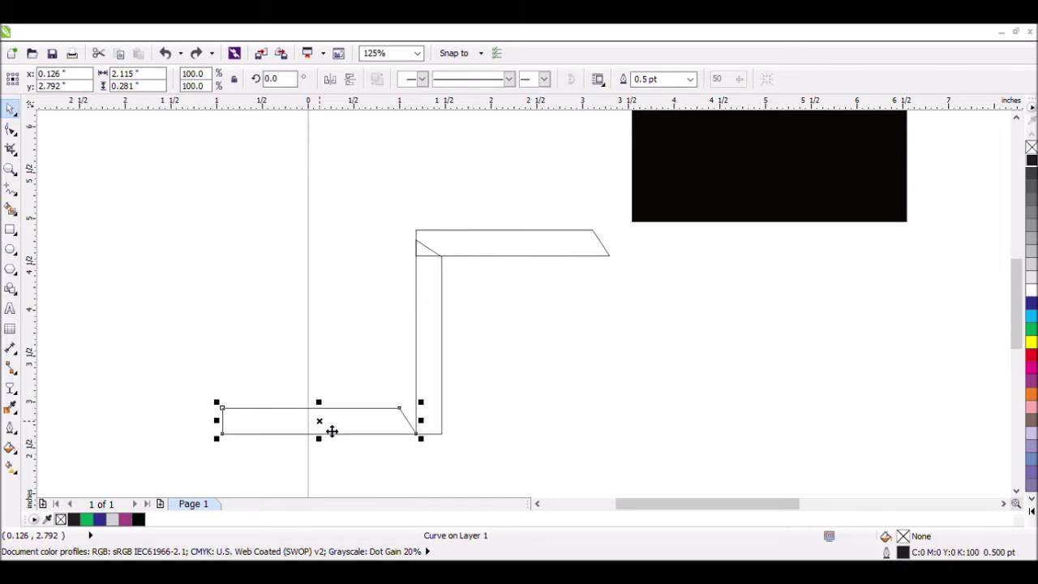
left_click(331, 79)
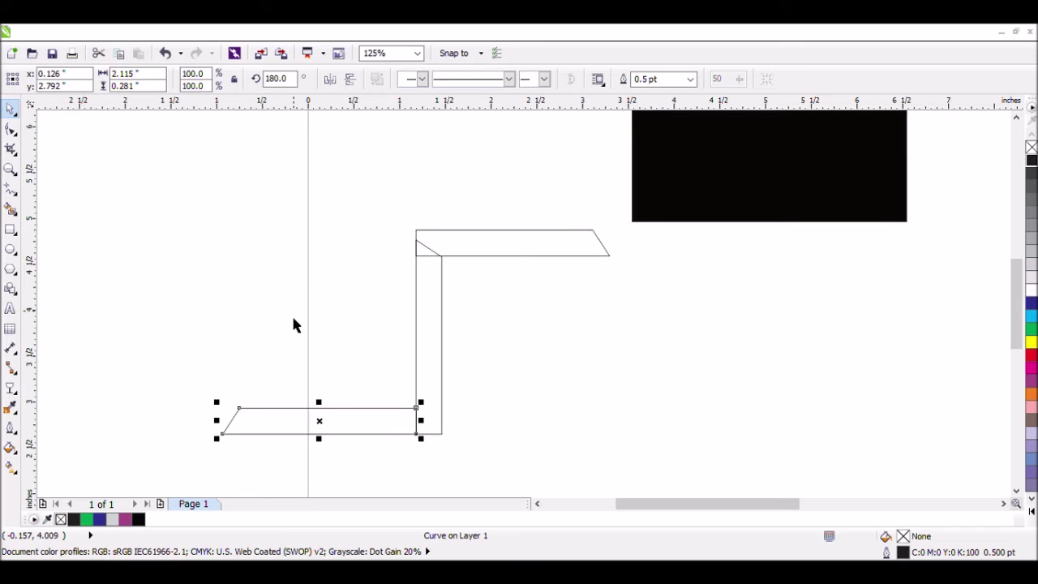
left_click(270, 386)
- Stretch the lower horizontal bar leftward to about 2.87 inches wide
left_click(247, 430)
left_click_drag(226, 432, 150, 421)
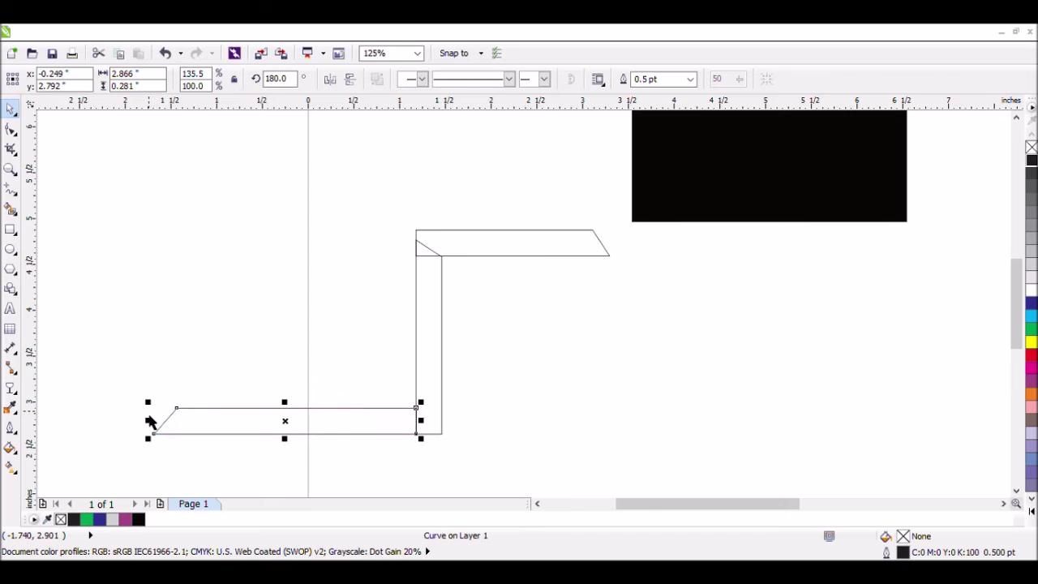
left_click(391, 197)
- Duplicate the upper horizontal bar and the upright bar together at the left end of the lower bar
left_click_drag(391, 196, 621, 454)
left_click_drag(525, 344, 246, 336)
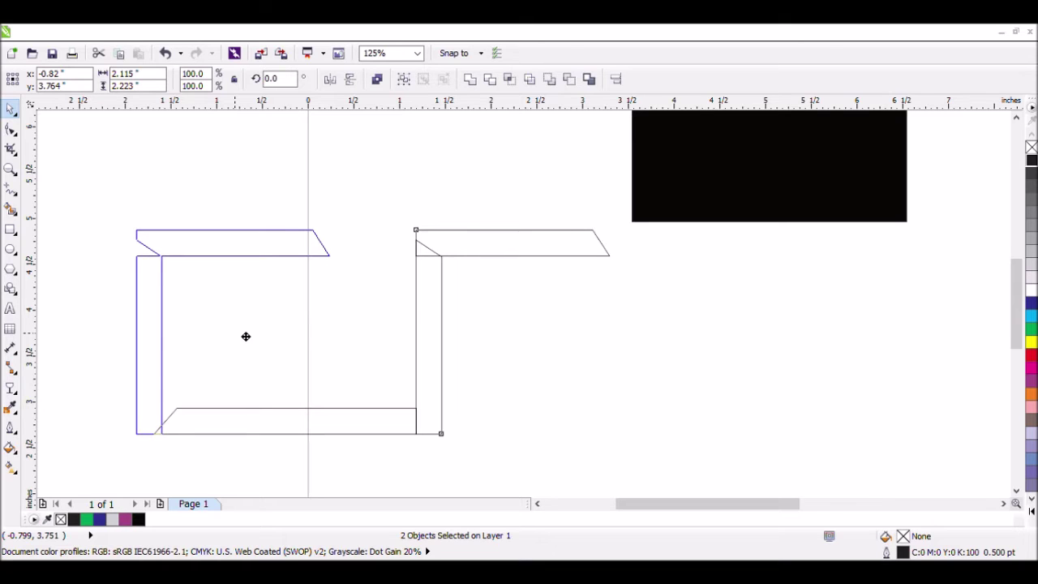
left_click_drag(235, 334, 235, 333)
- Move the upper-left bar to the outer side of the left upright and mirror it horizontally, aligning their edges
left_click(217, 235)
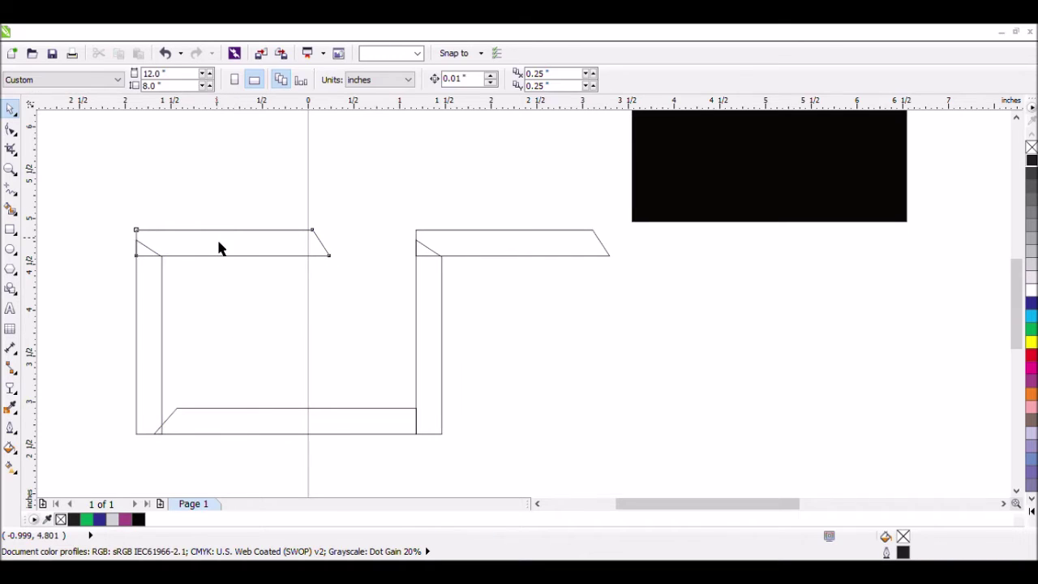
left_click_drag(249, 256, 151, 260)
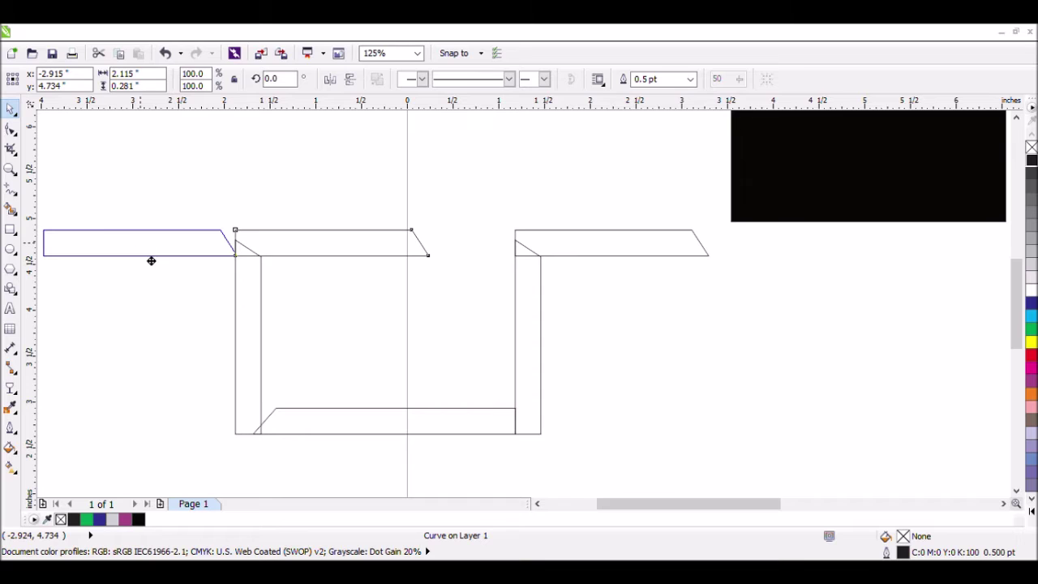
left_click(330, 78)
left_click(208, 250)
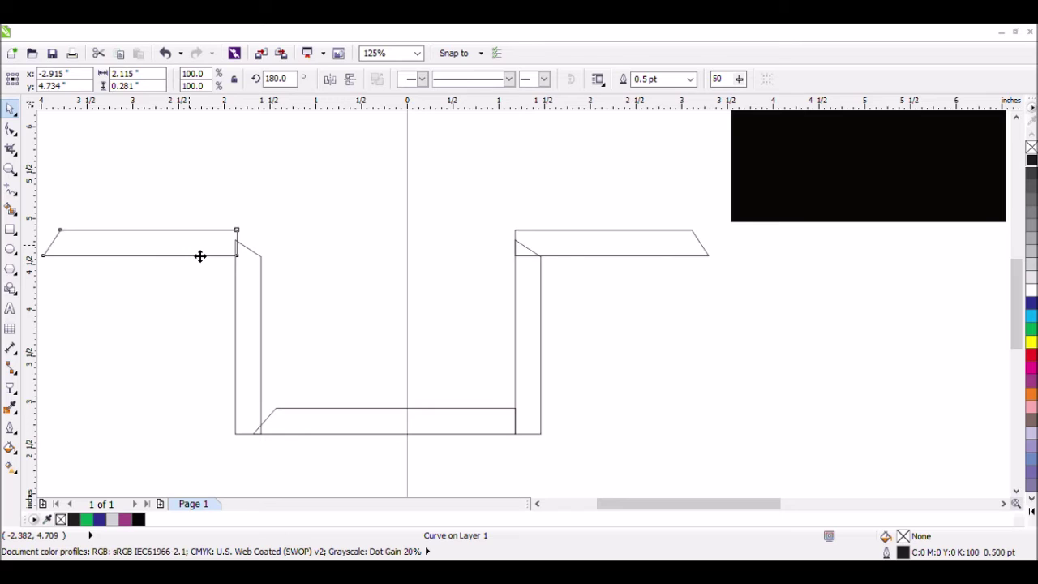
left_click_drag(198, 257, 199, 256)
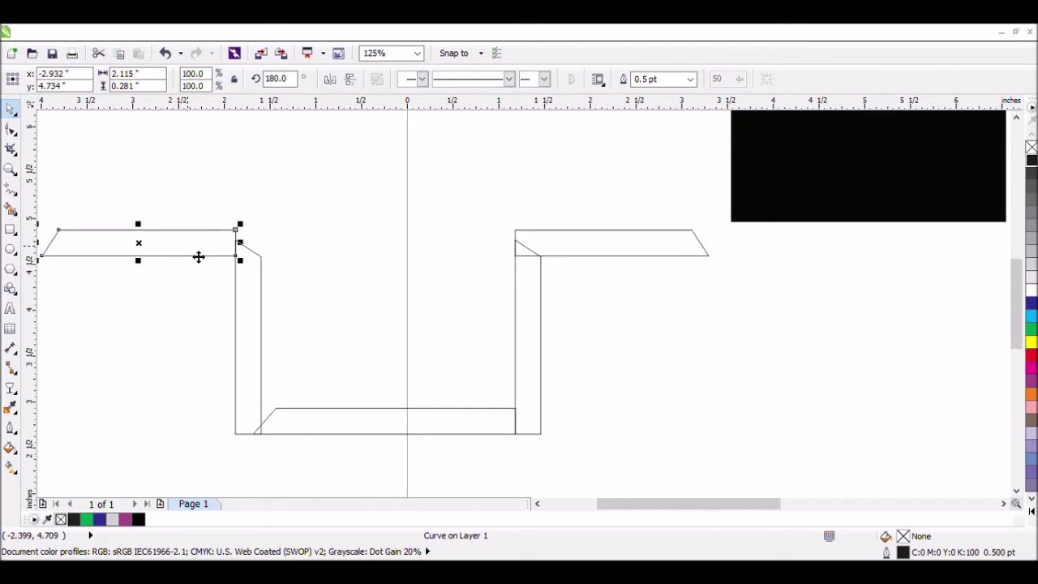
left_click(198, 188)
- Shift the upper-left bar right so its end overlaps the top of the left upright bar
scroll(234, 215, "down", 3)
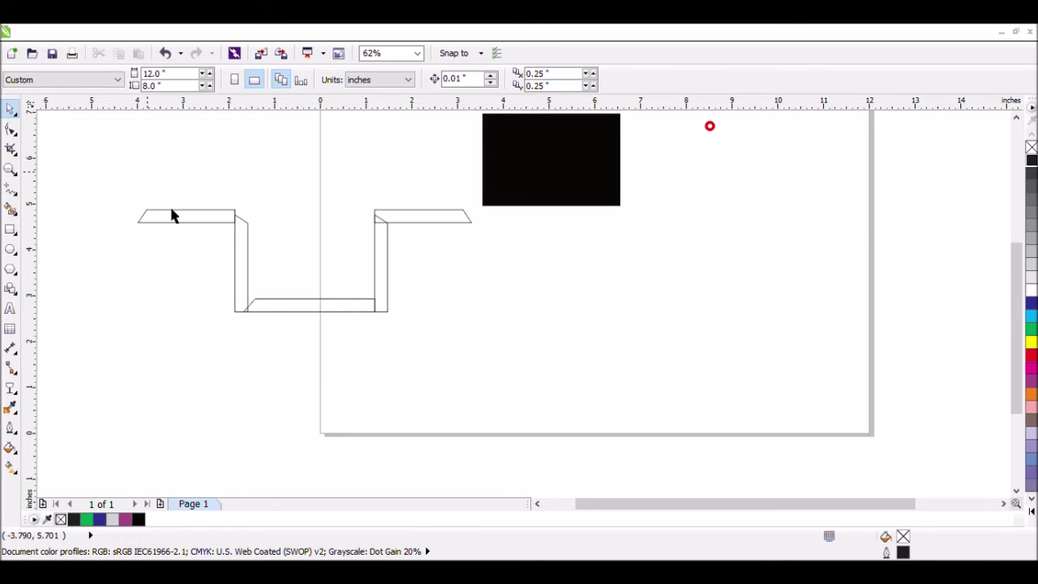
scroll(171, 213, "up", 3)
left_click(266, 236)
left_click_drag(266, 236, 245, 215)
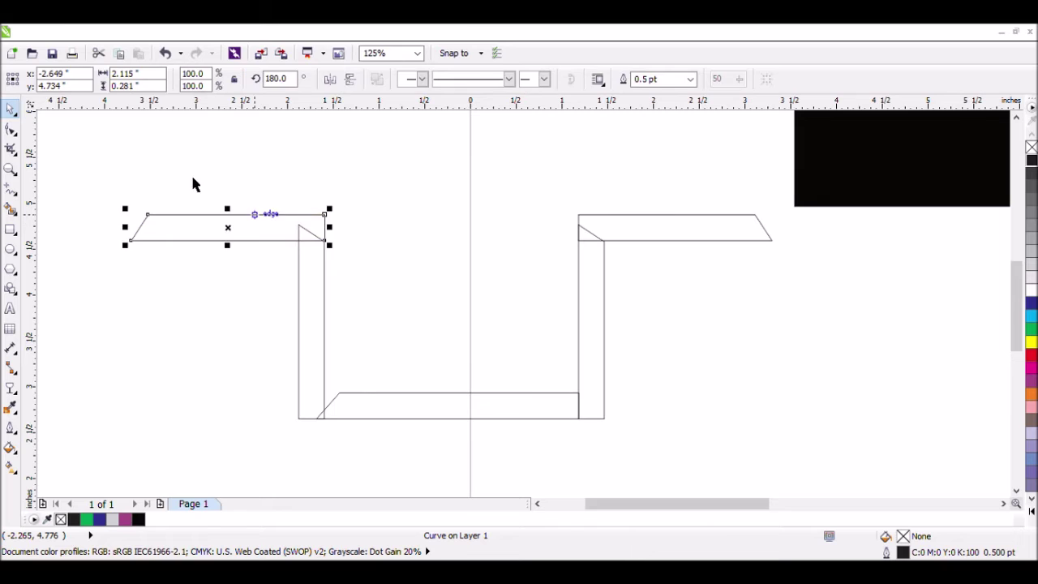
- Select all five bars and weld them into one stepped shape
left_click(781, 439)
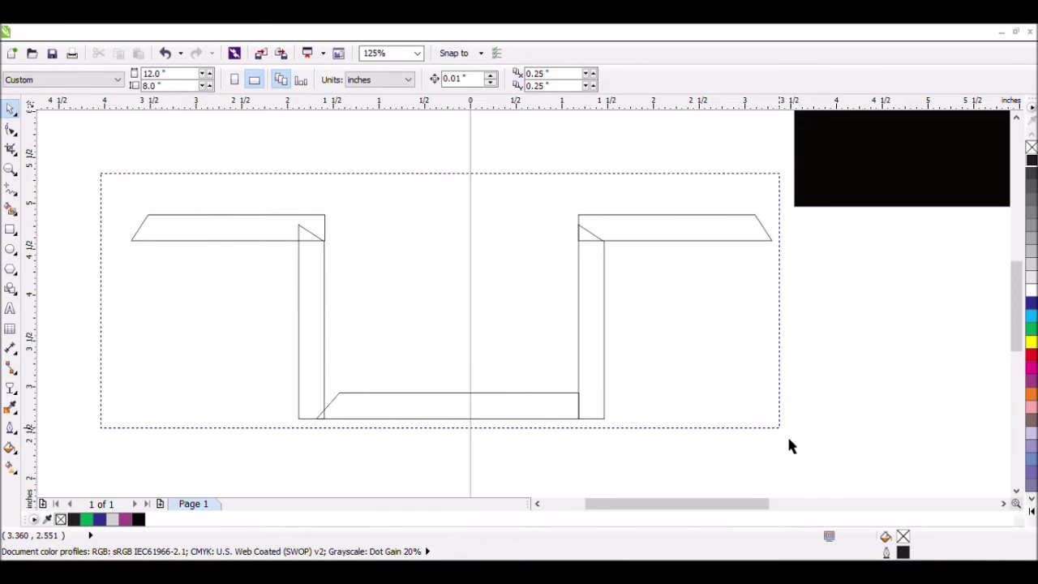
key("ctrl+a")
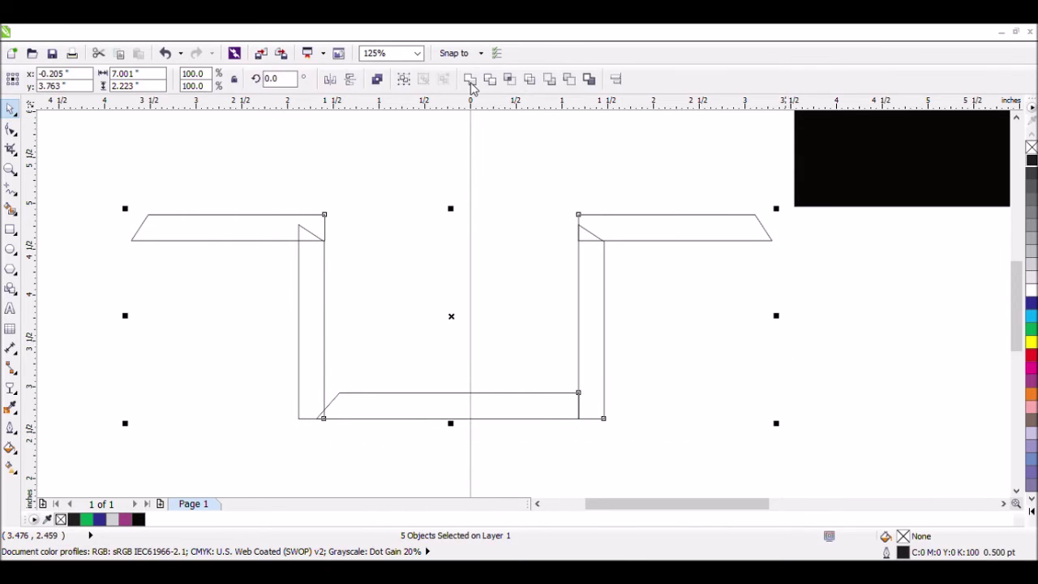
left_click(470, 79)
left_click(459, 281)
- Fill the welded stepped shape with red and remove its outline
left_click(546, 394)
left_click(1031, 357)
left_click(742, 343)
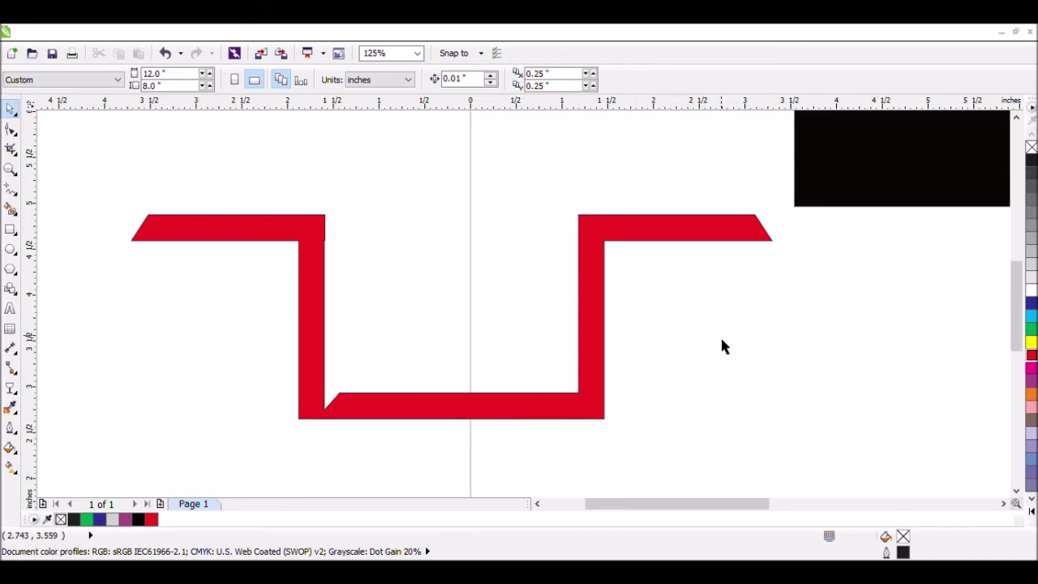
scroll(724, 347, "down", 1)
left_click(694, 284)
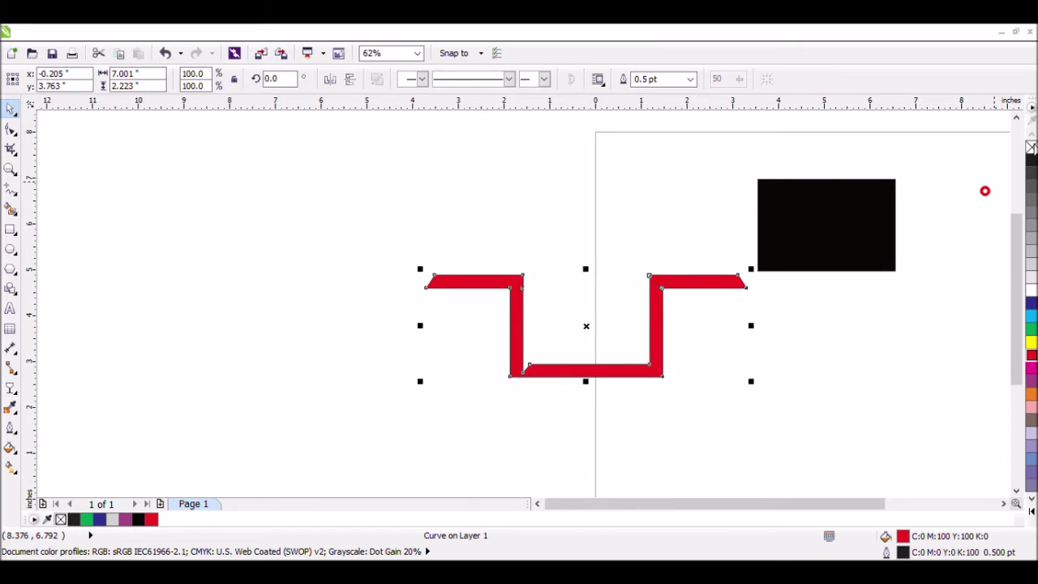
left_click(666, 331)
left_click(658, 331)
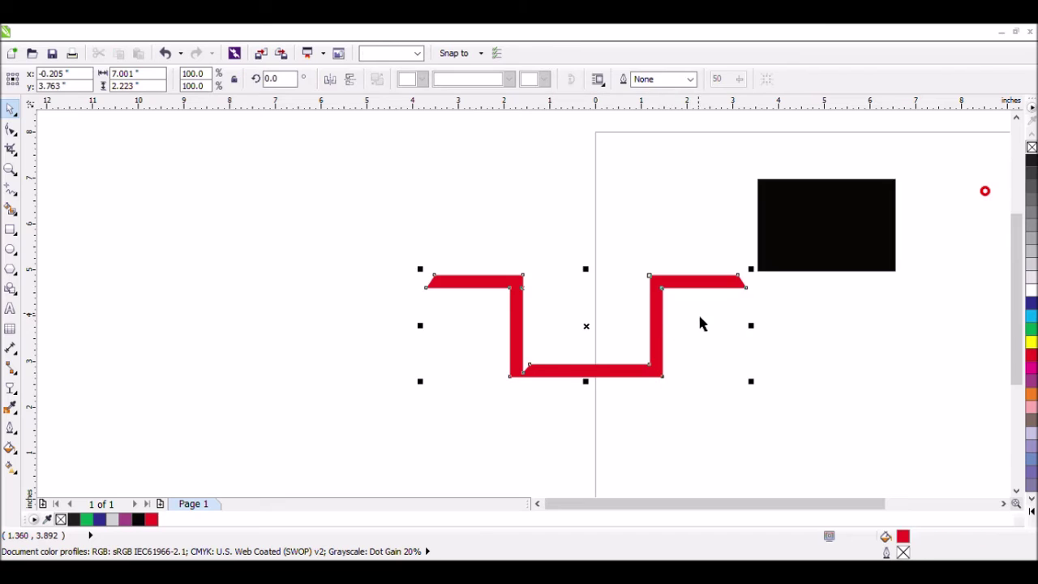
- Place the red stepped shape on the black rectangle and scale it to about 2.98 by 0.95 inches, spanning the rectangle's width
left_click_drag(758, 282, 793, 241)
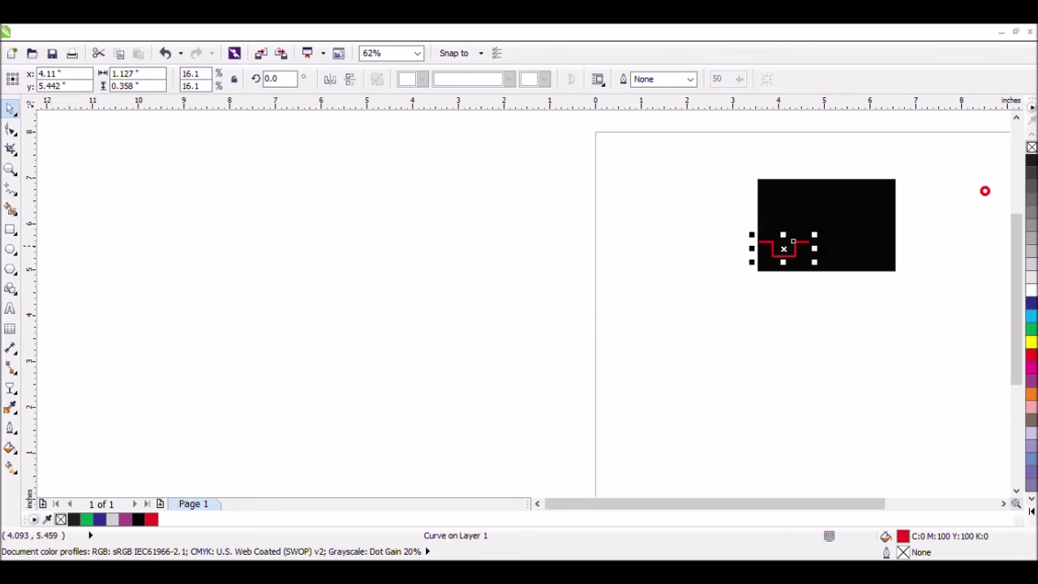
left_click_drag(899, 230, 930, 222)
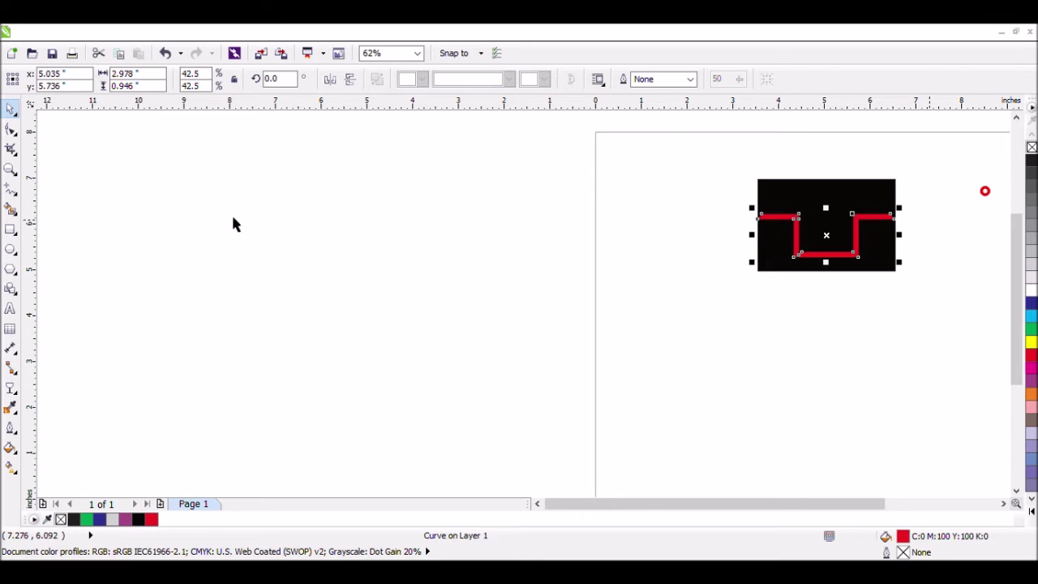
left_click(11, 168)
left_click_drag(698, 170, 996, 303)
key("space")
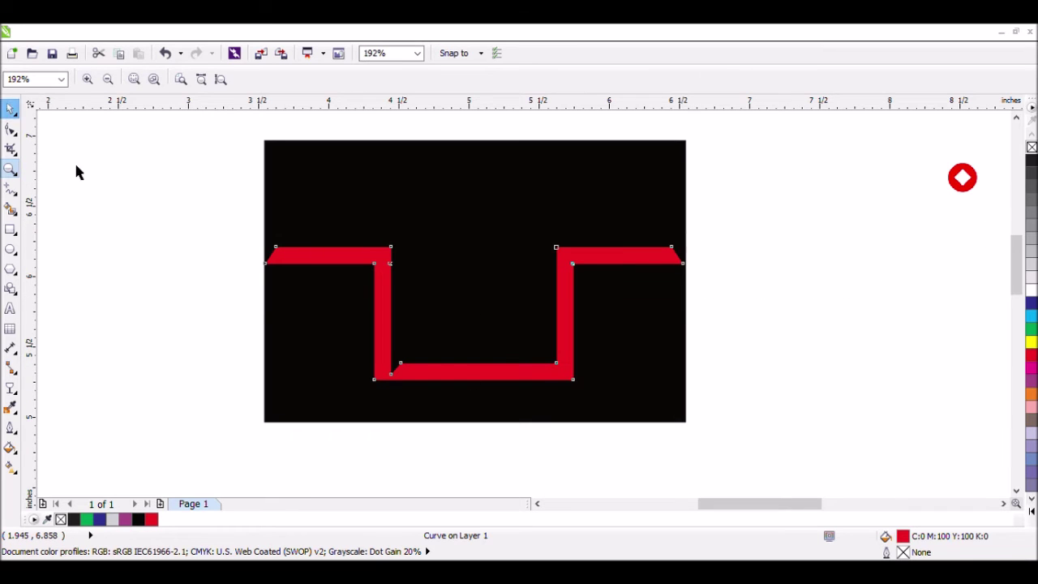
- Duplicate the red stepped shape straight up, about 0.06 inches above the original
left_click(490, 375)
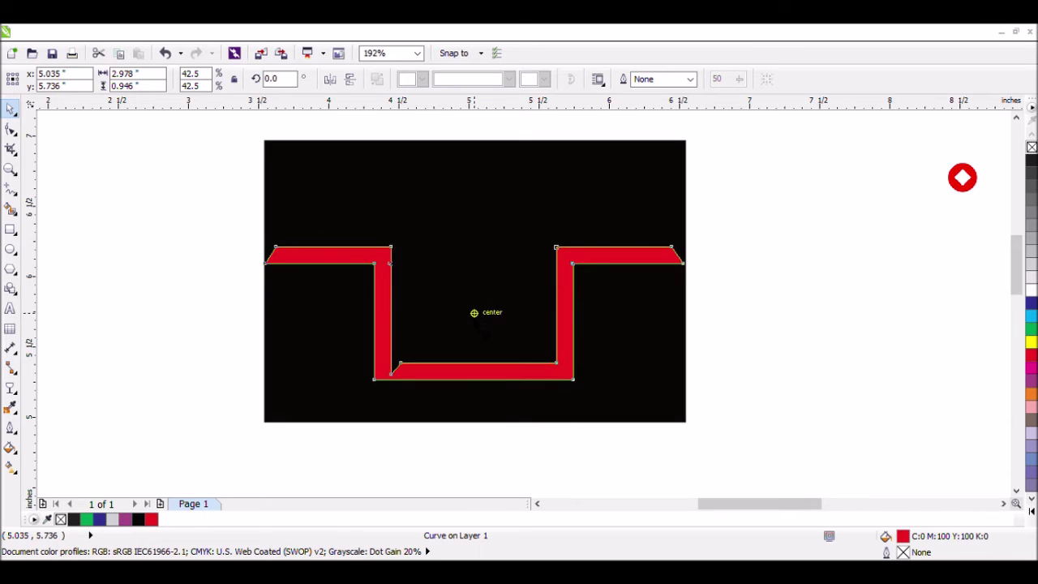
left_click(474, 280)
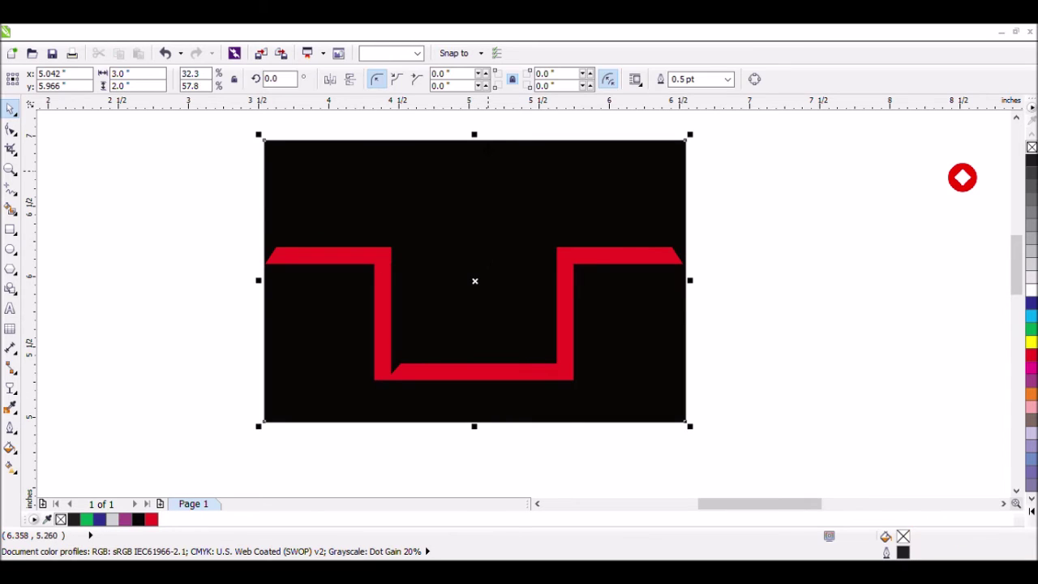
left_click(774, 289)
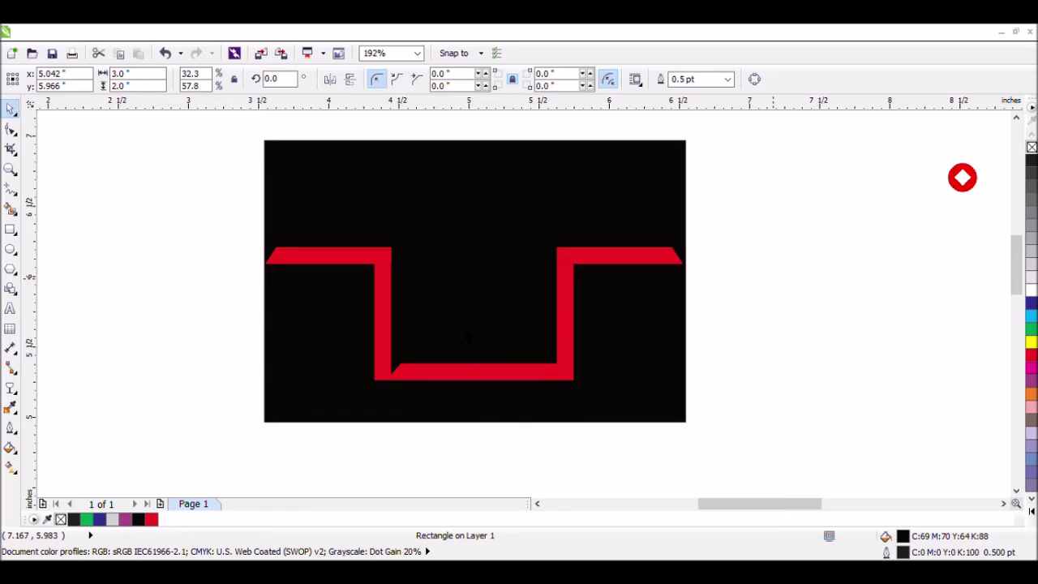
key("Tab")
left_click_drag(484, 318, 483, 311)
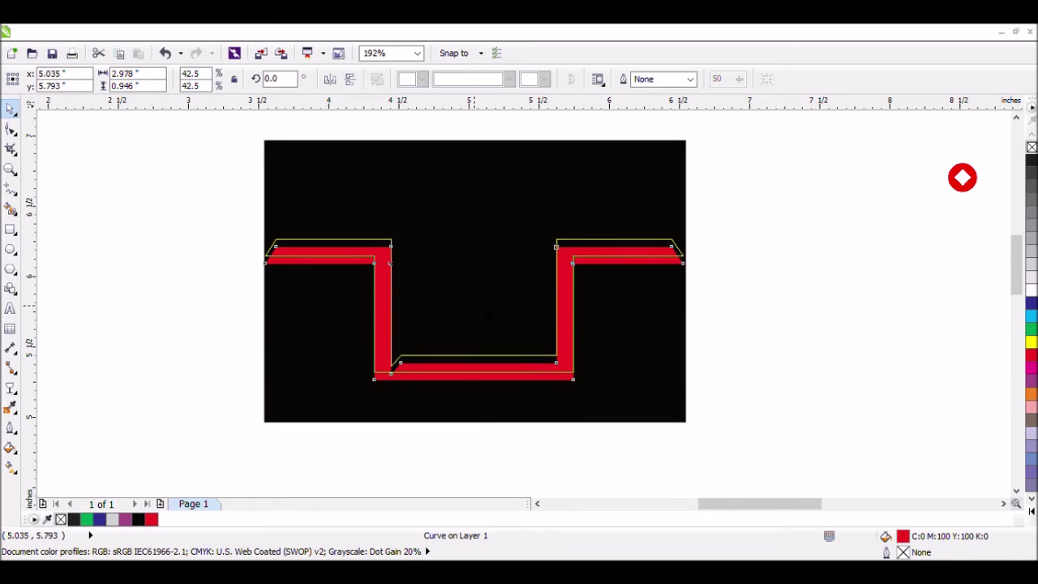
left_click_drag(487, 316, 487, 316)
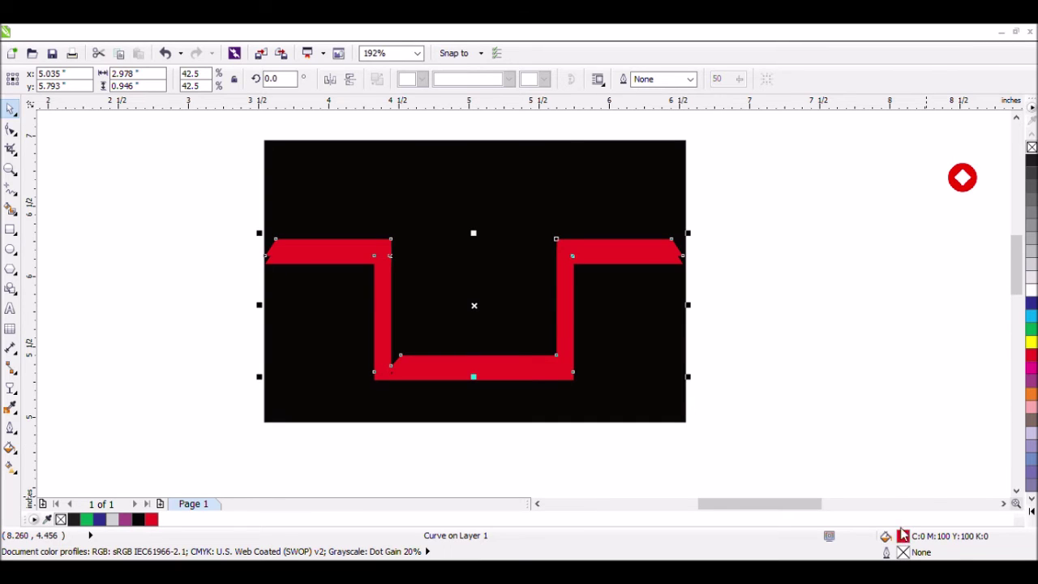
- Fill the upper copy of the stepped shape with light pink
key("Escape")
left_click(577, 257)
left_click(1031, 407)
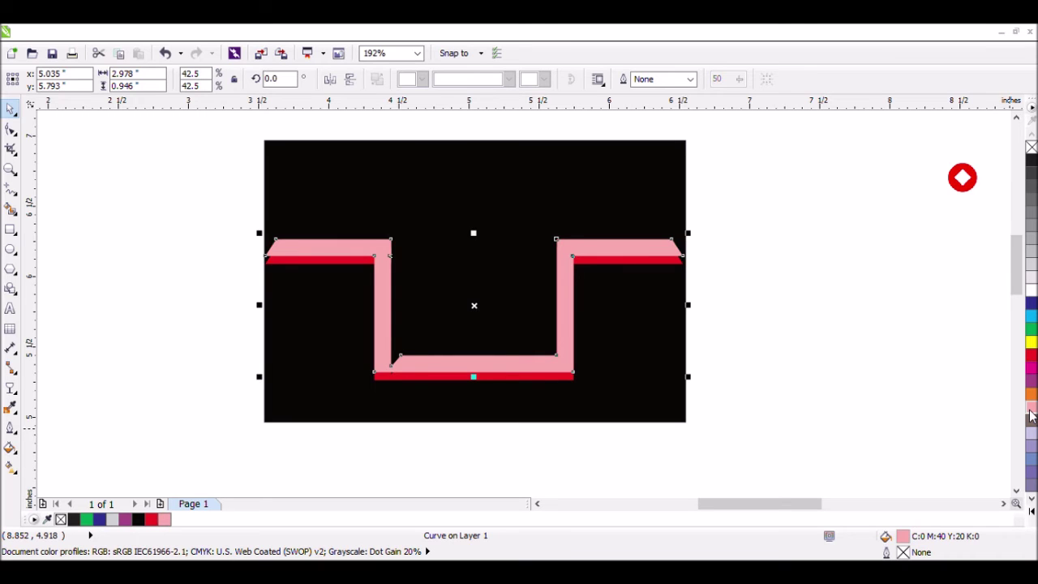
left_click(902, 415)
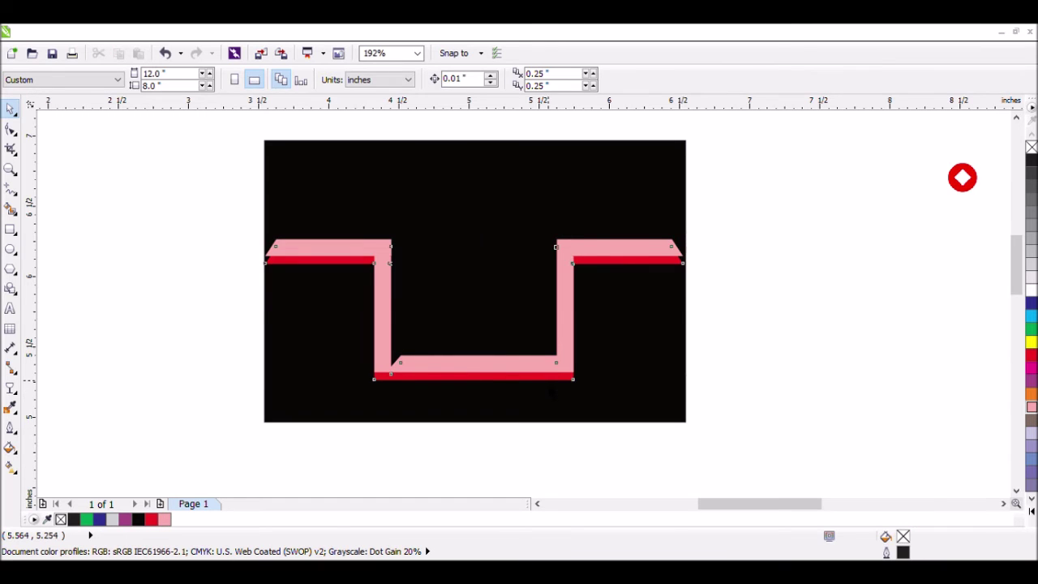
- Bring the original red stepped shape in front of the pink copy
left_click(560, 378)
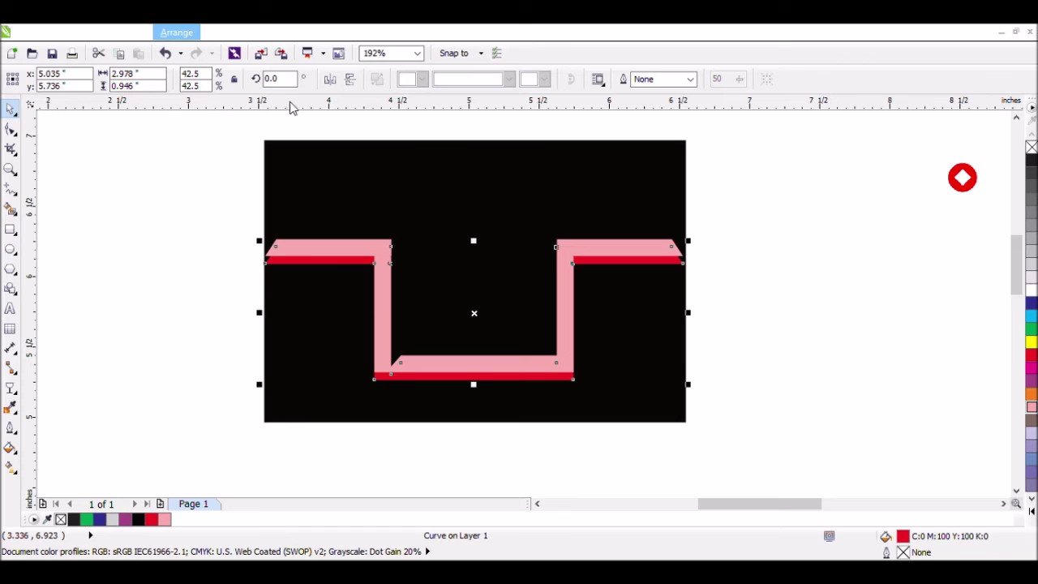
left_click(174, 257)
key("Escape")
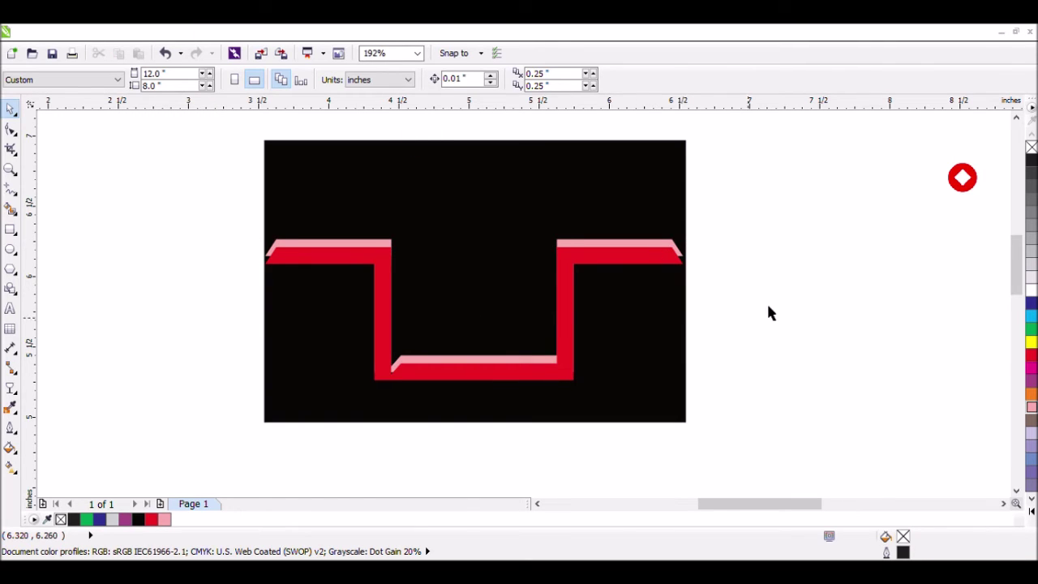
- Place the grouped company logo and tagline on the black rectangle, centred in the recess of the stepped band
scroll(799, 271, "down", 1)
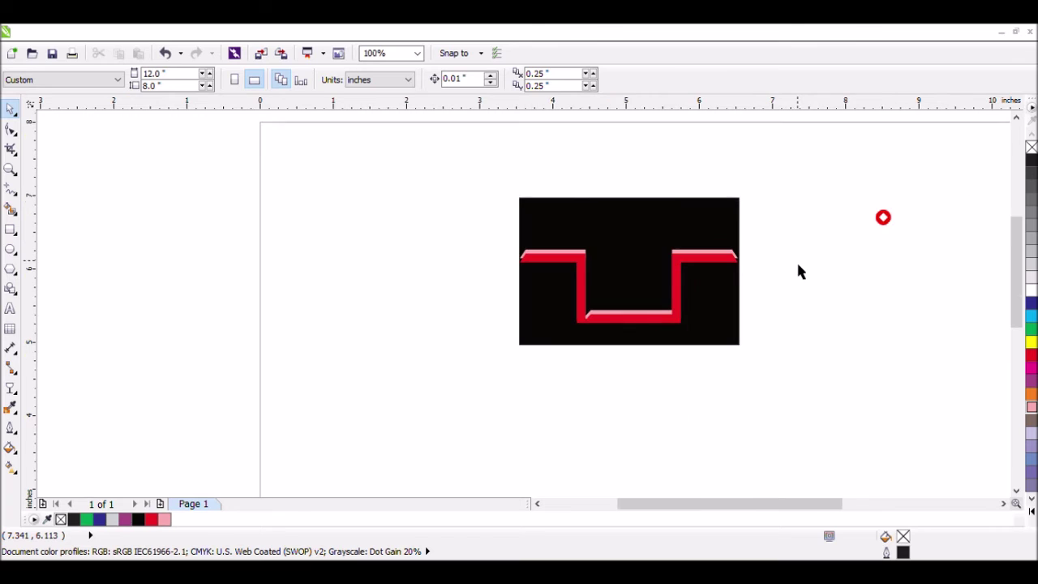
scroll(786, 243, "up", 1)
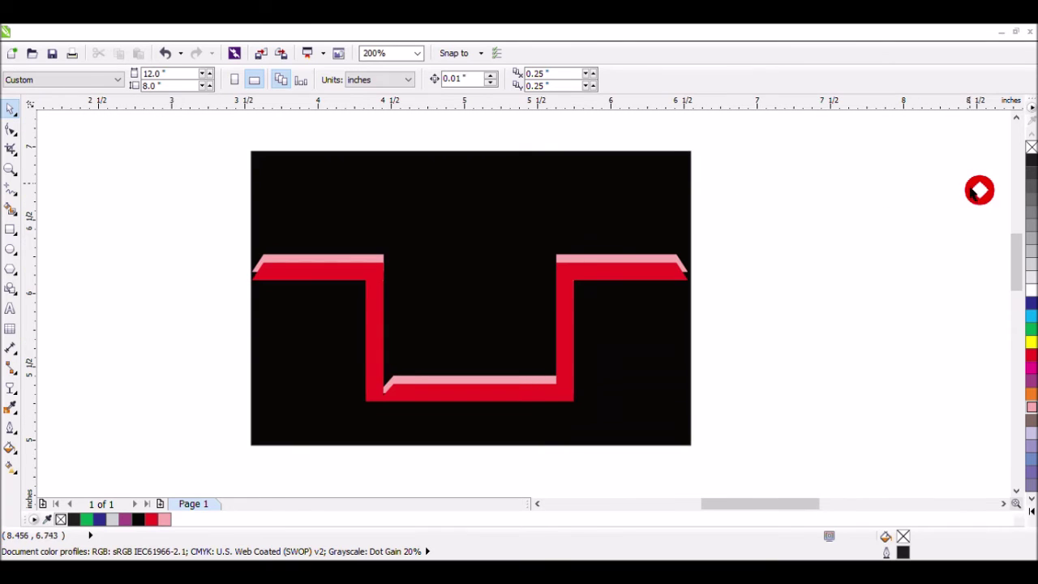
left_click(975, 195)
left_click_drag(783, 282, 481, 292)
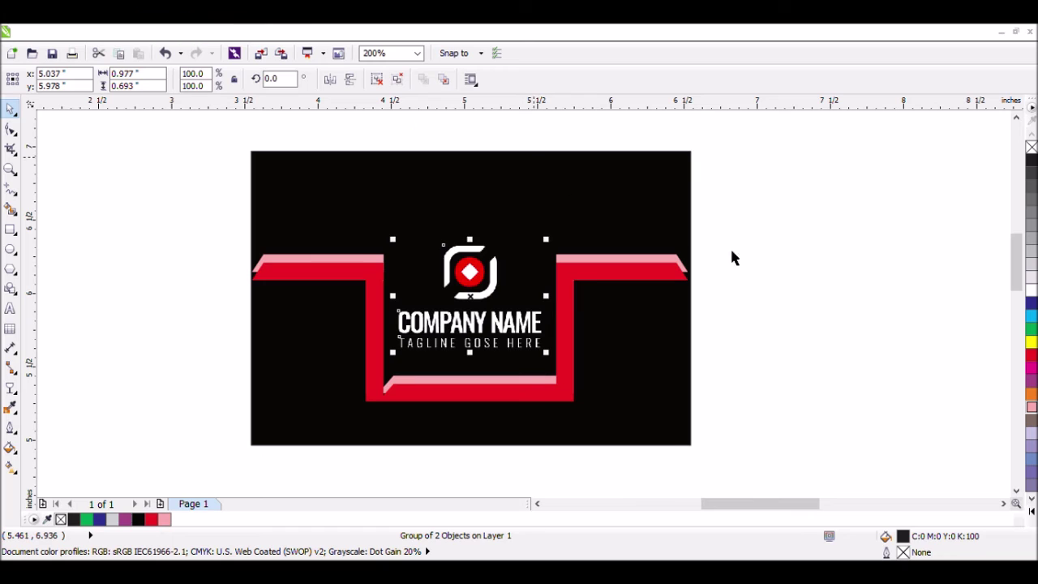
left_click(707, 265)
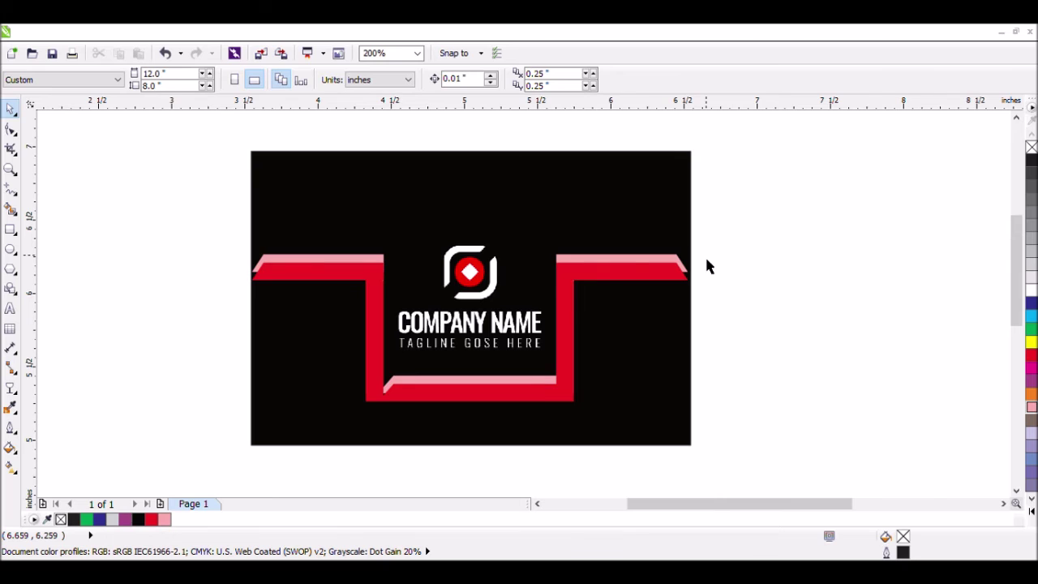
scroll(706, 265, "down", 1)
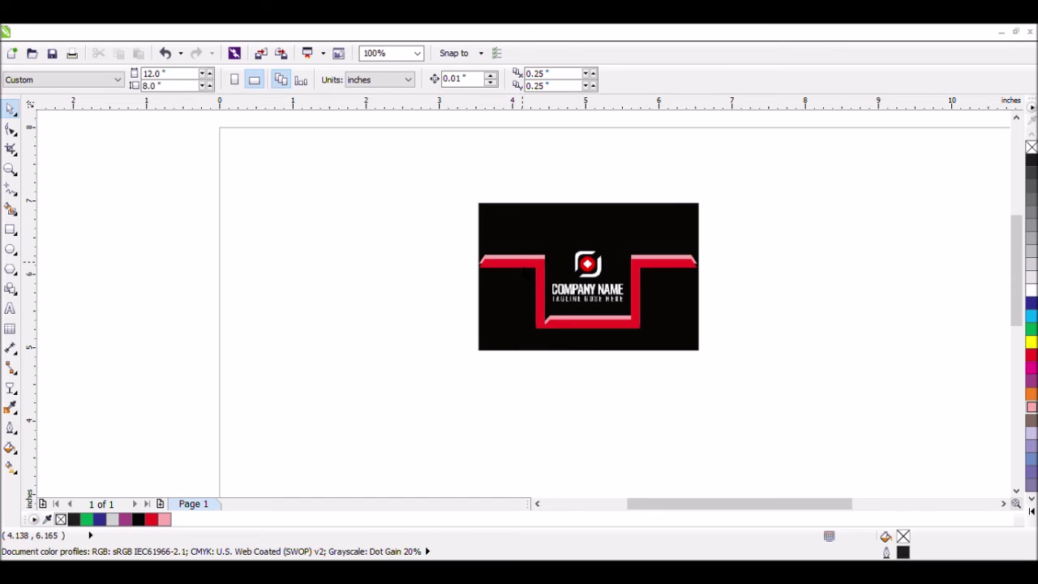
left_click_drag(527, 267, 412, 377)
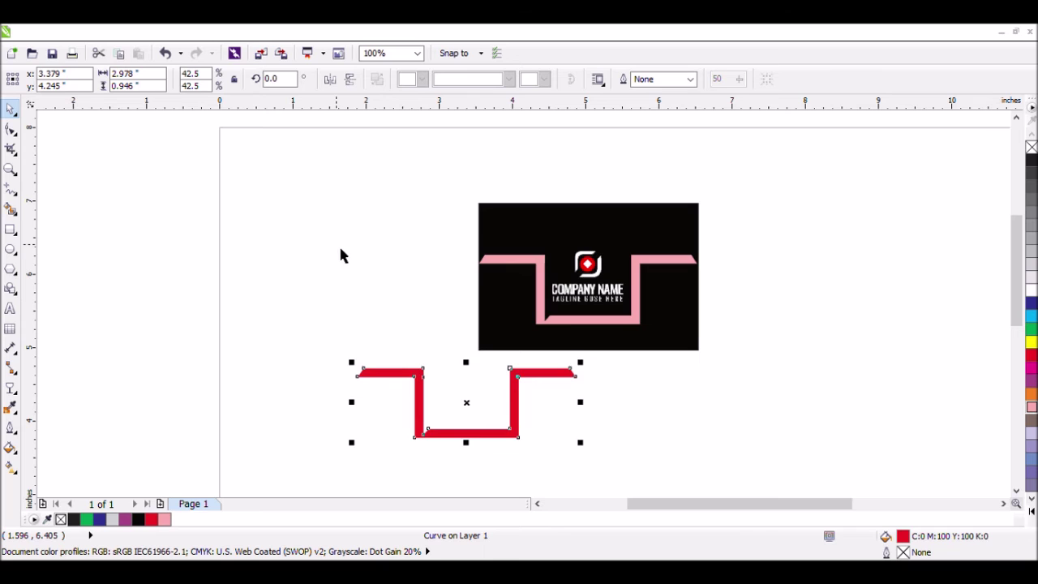
key("ctrl+z")
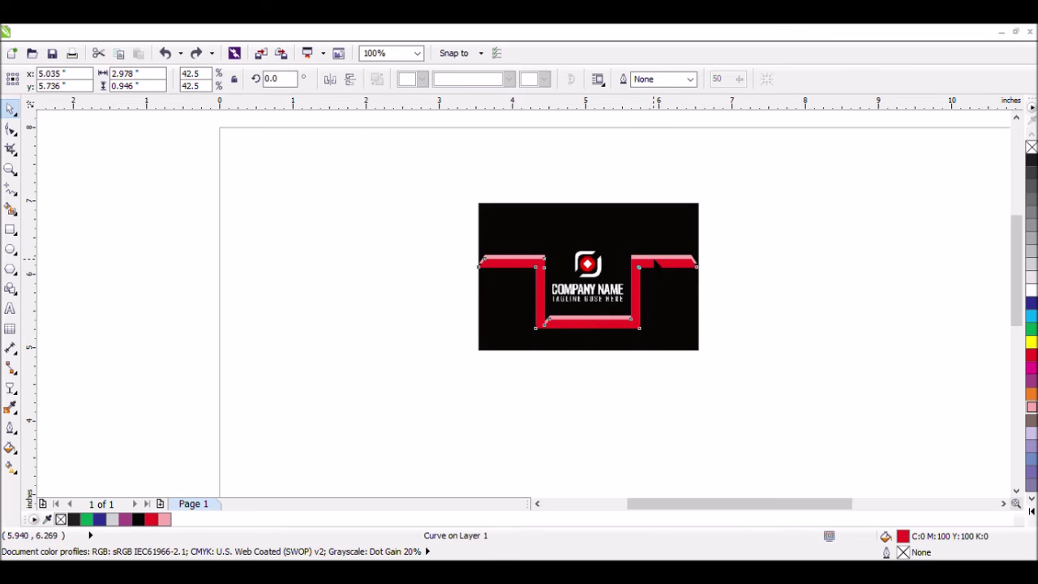
key("Escape")
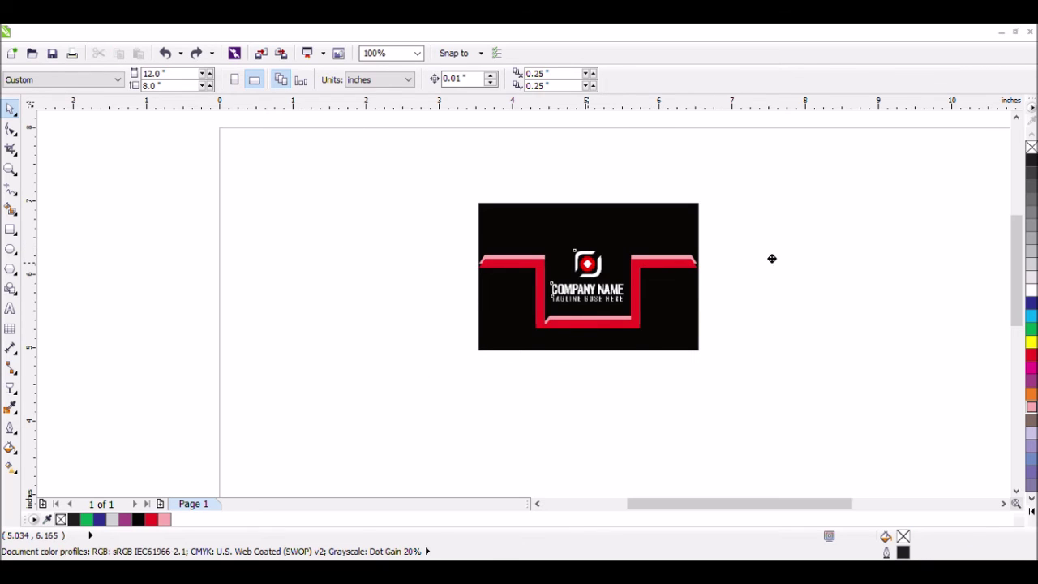
- Move the logo off the black rectangle and group the red and pink stepped shapes
left_click_drag(771, 258, 775, 253)
left_click_drag(452, 367, 451, 344)
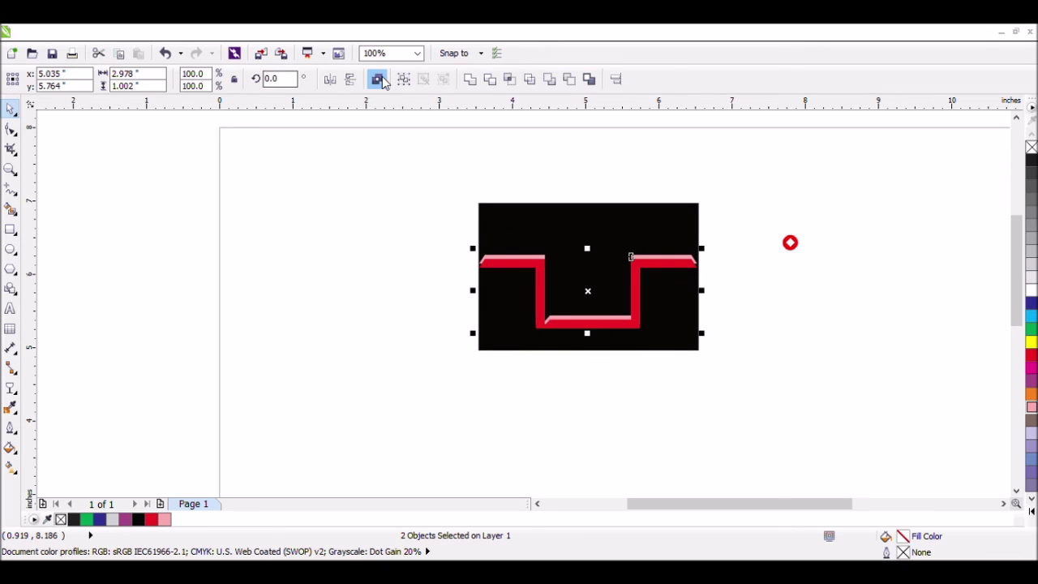
key("ctrl+g")
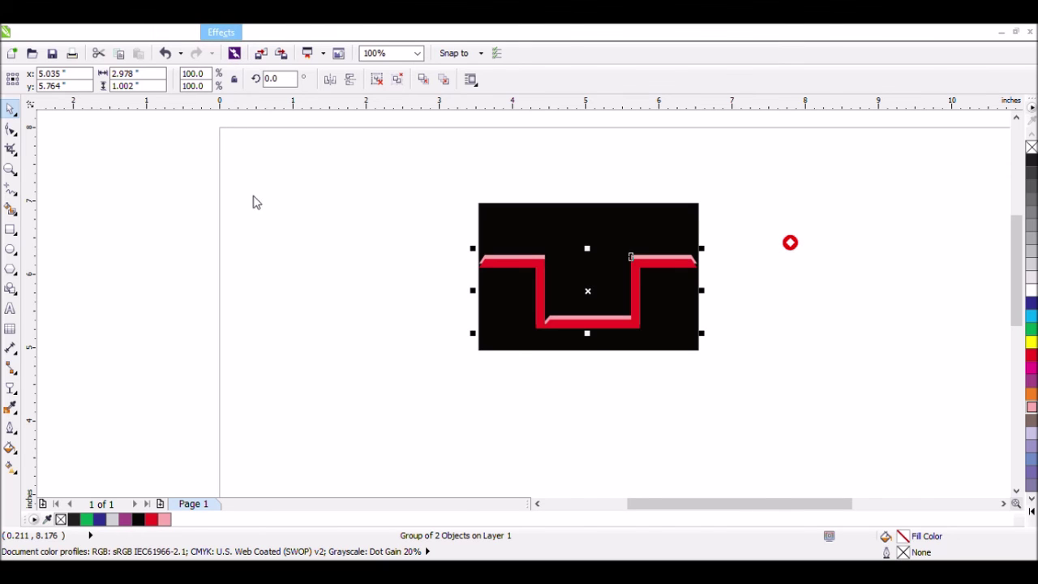
- PowerClip the grouped band inside the black rectangle and open the clipped contents for editing
left_click(493, 258)
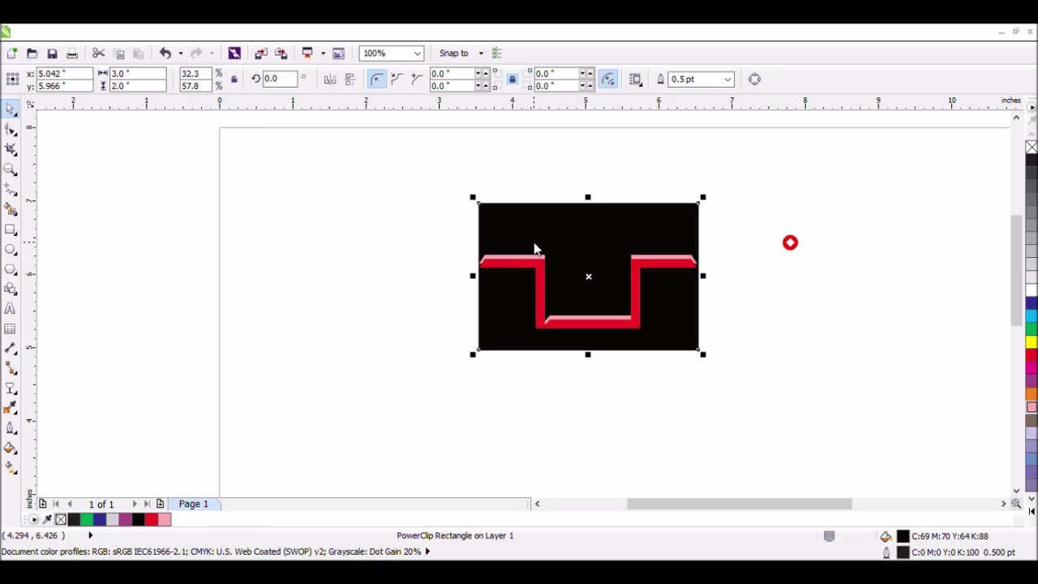
left_click(656, 273, "ctrl")
left_click(665, 271)
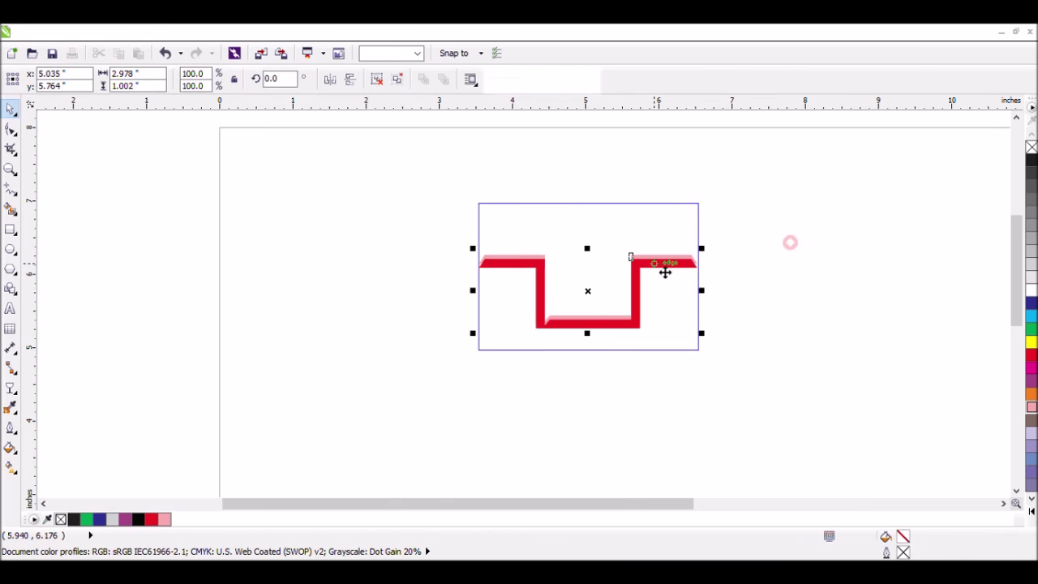
- Scale the clipped band to about 3.25 by 0.86 inches with its base on the rectangle's bottom edge, and finish editing the contents
left_click_drag(712, 344, 729, 347)
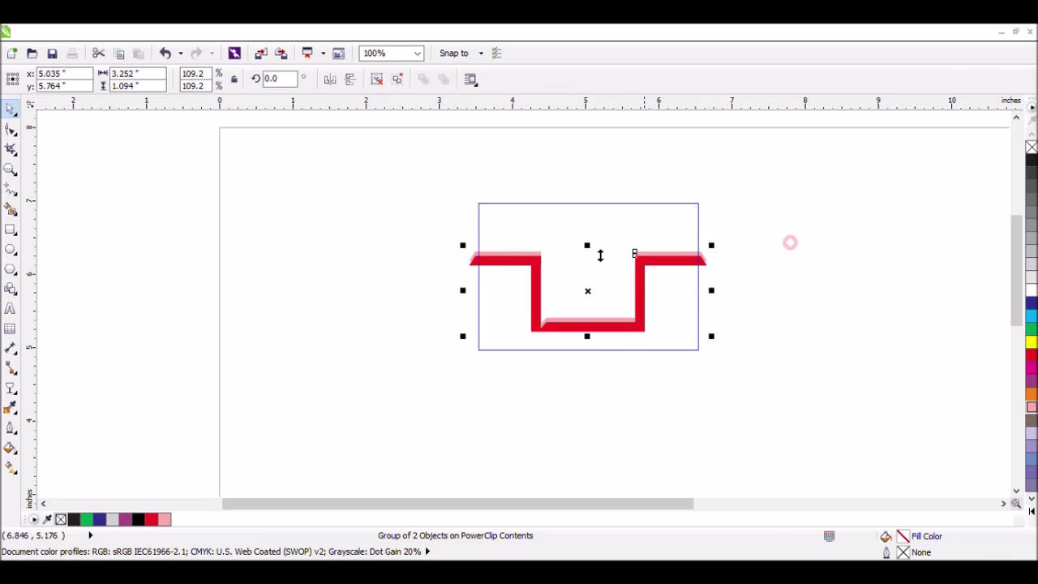
left_click_drag(598, 253, 604, 293)
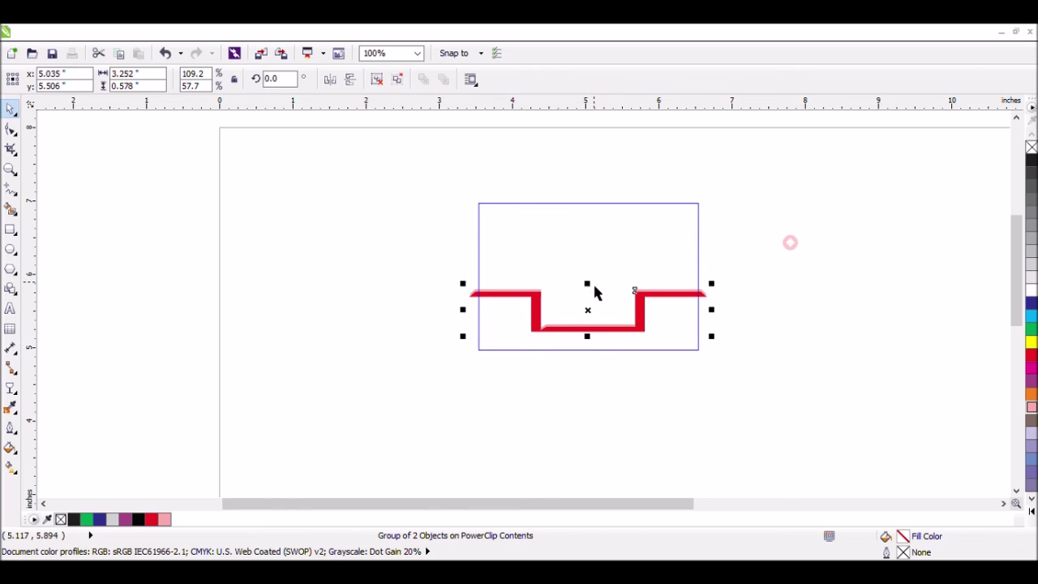
left_click_drag(597, 349, 595, 291)
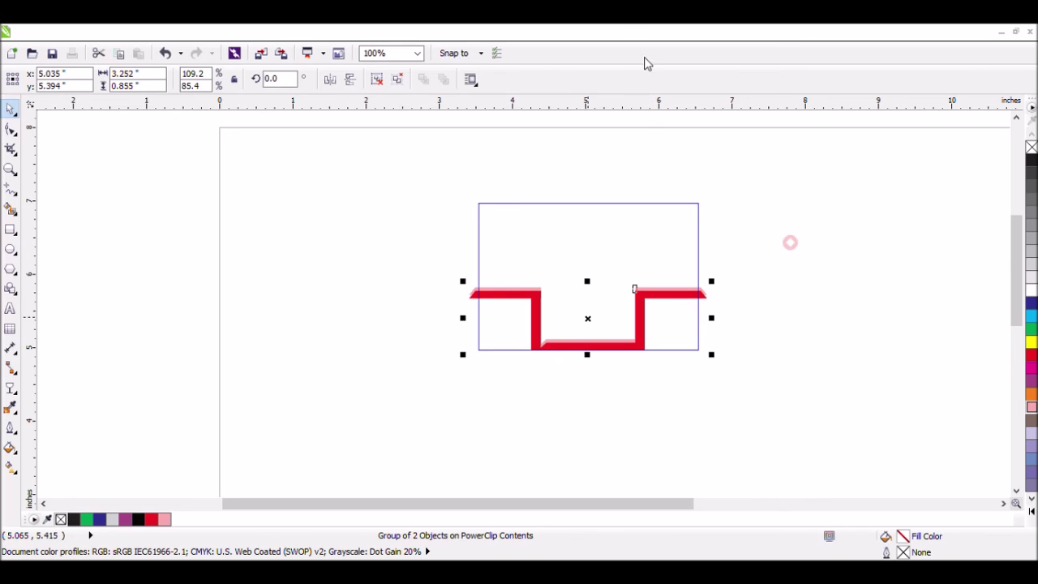
left_click(749, 326, "ctrl")
- Move the logo group back into the recess of the stepped band and enlarge it slightly
left_click(757, 238)
left_click_drag(786, 245, 632, 262)
left_click_drag(549, 327, 543, 331)
left_click(722, 268)
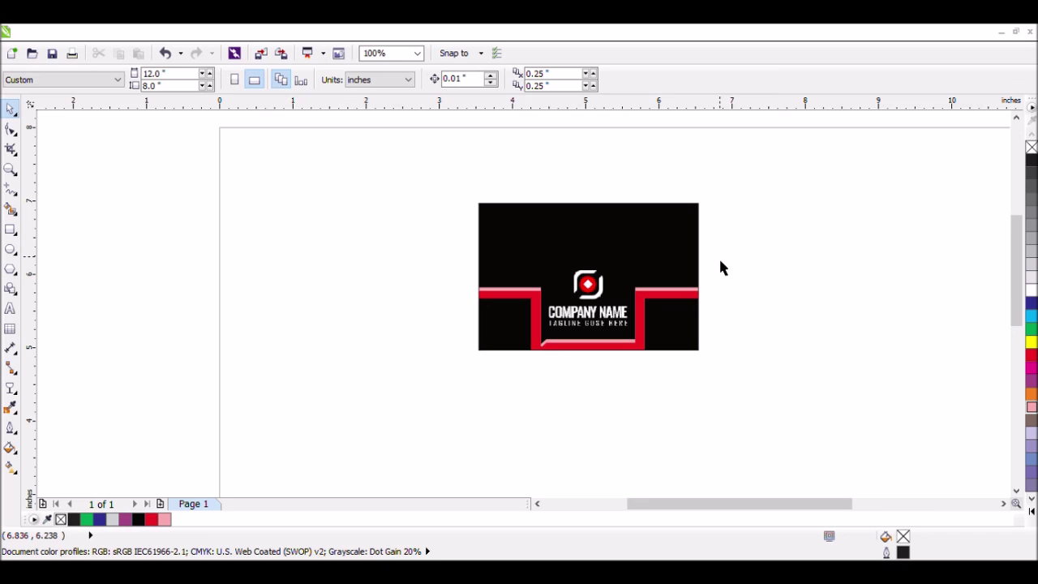
- Select the black card rectangle and the logo group together
left_click_drag(449, 180, 760, 398)
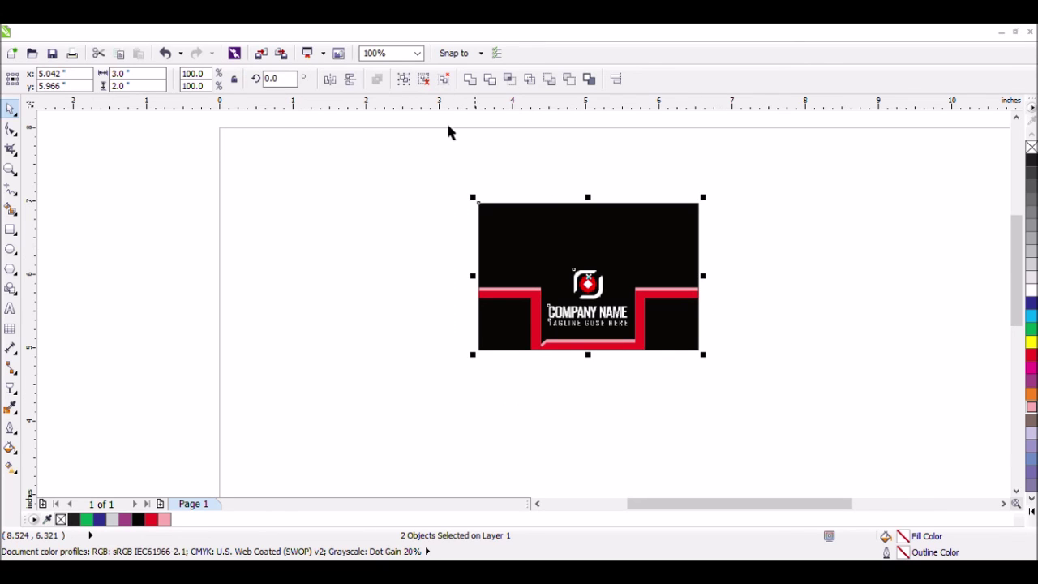